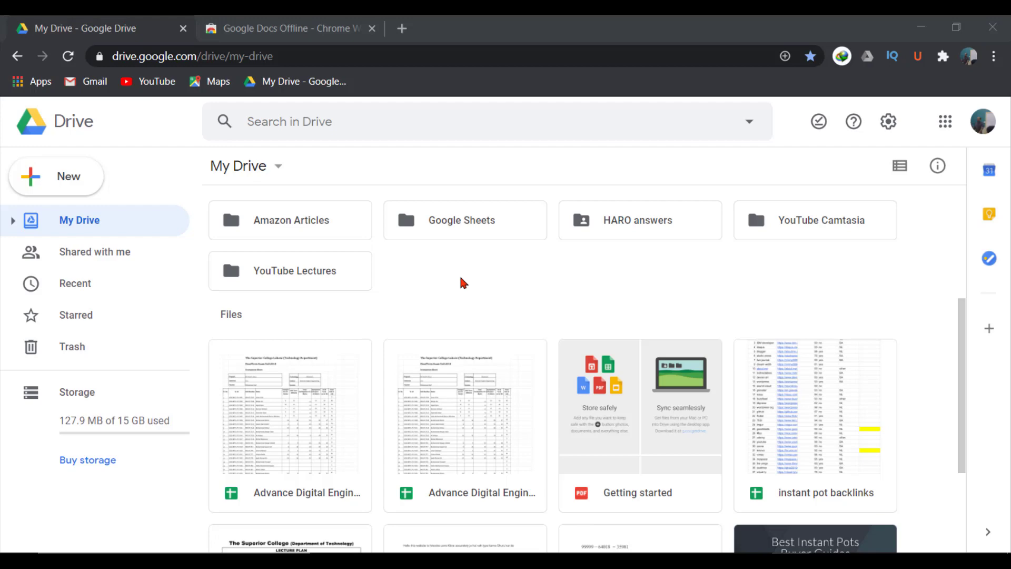
# Check the Google Docs Offline extension page in the Chrome Web Store, and return to My Drive.
pyautogui.click(274, 29)
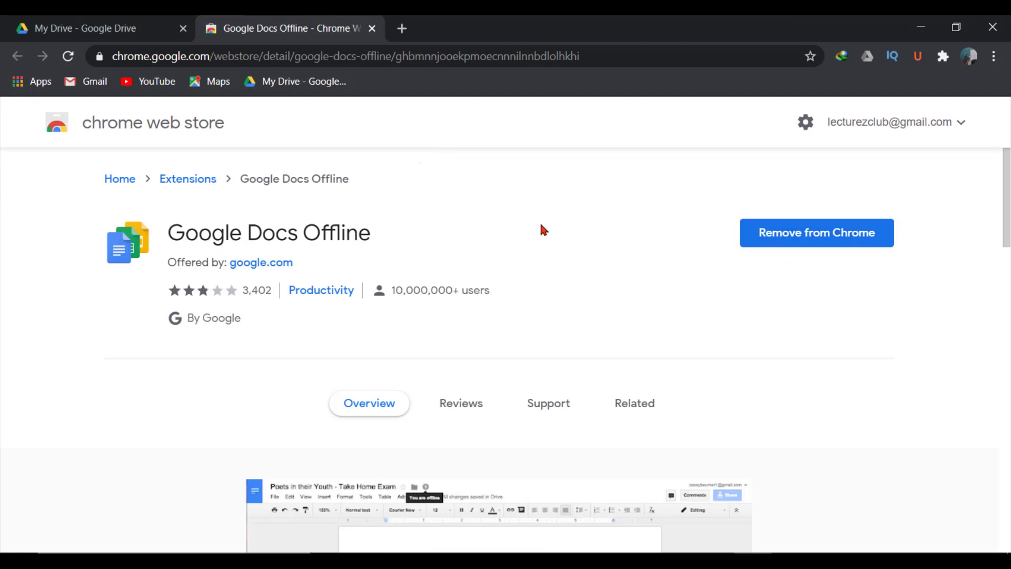
pyautogui.click(134, 28)
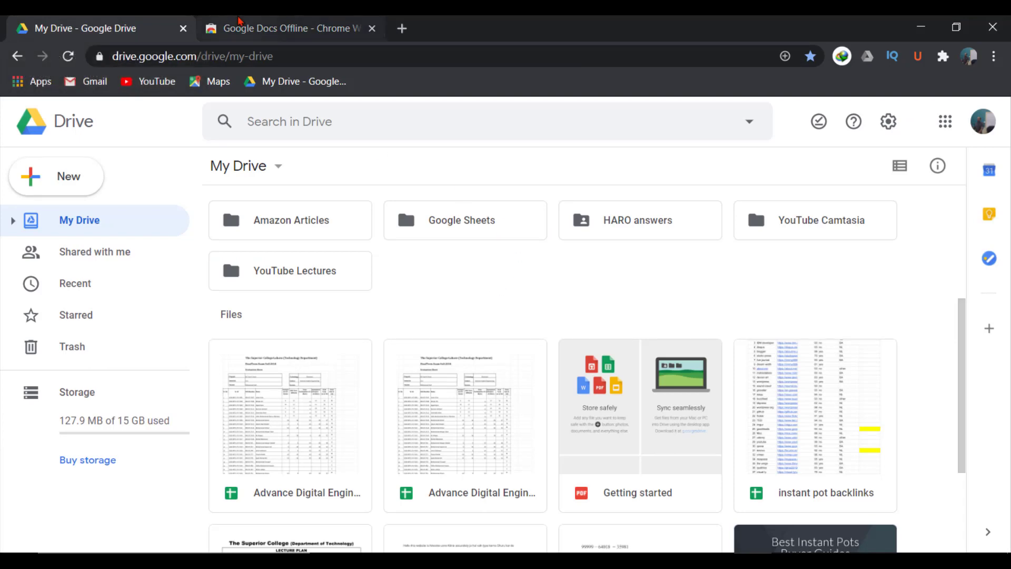
pyautogui.click(244, 27)
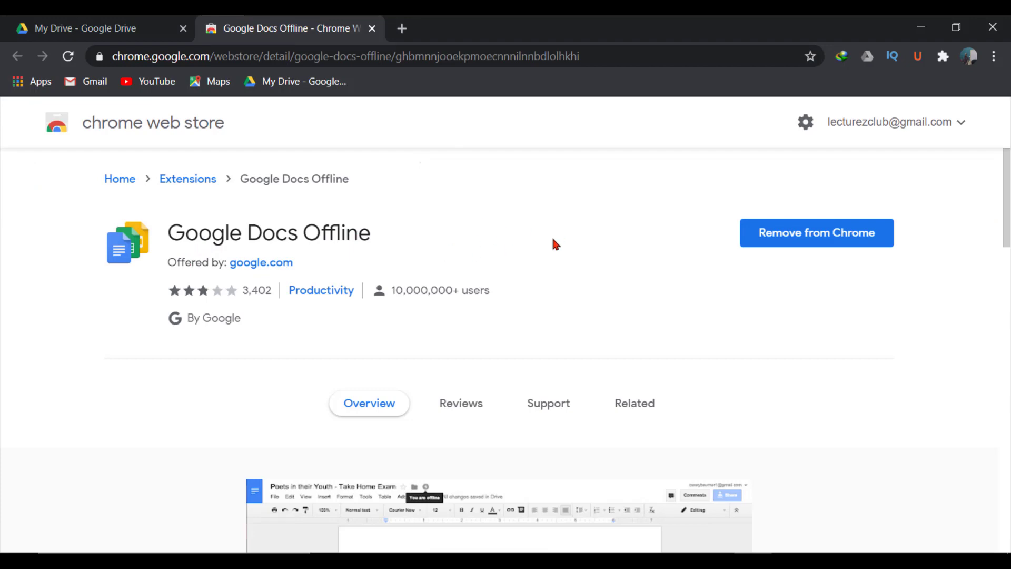
pyautogui.click(134, 27)
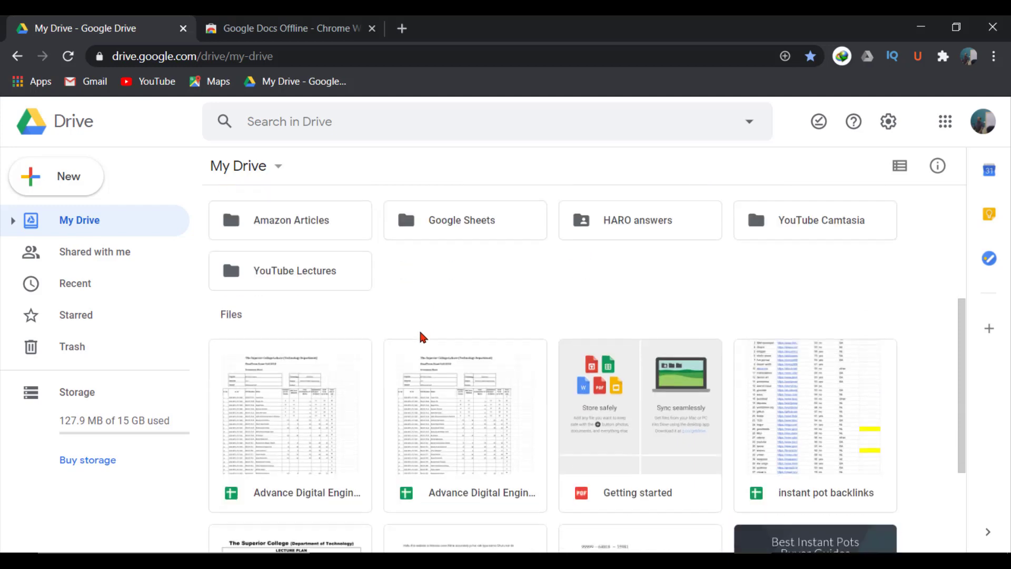
pyautogui.scroll(-2, 422, 323)
pyautogui.scroll(2, 422, 323)
pyautogui.click(78, 182)
pyautogui.click(79, 184)
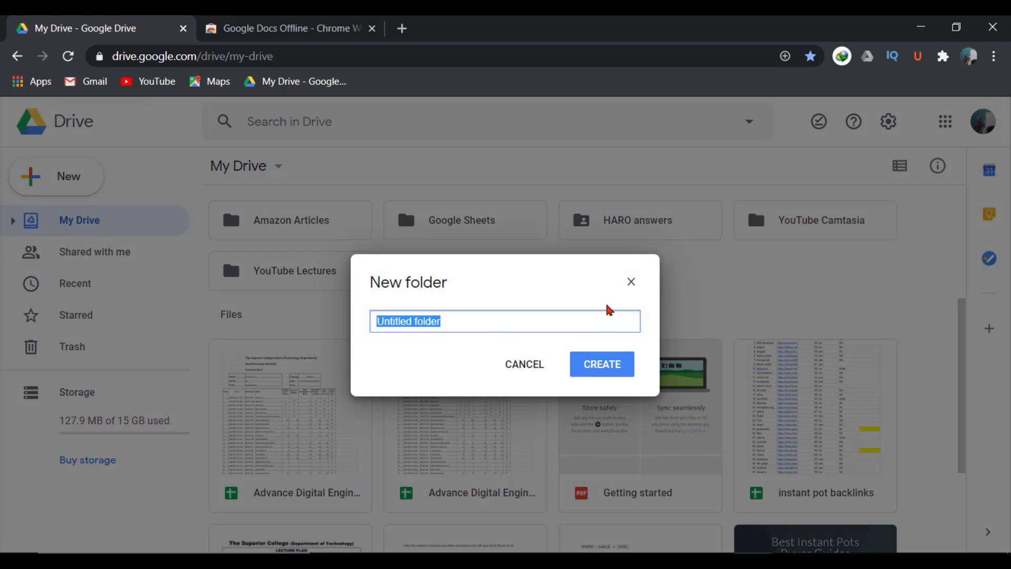
pyautogui.click(632, 284)
pyautogui.click(82, 192)
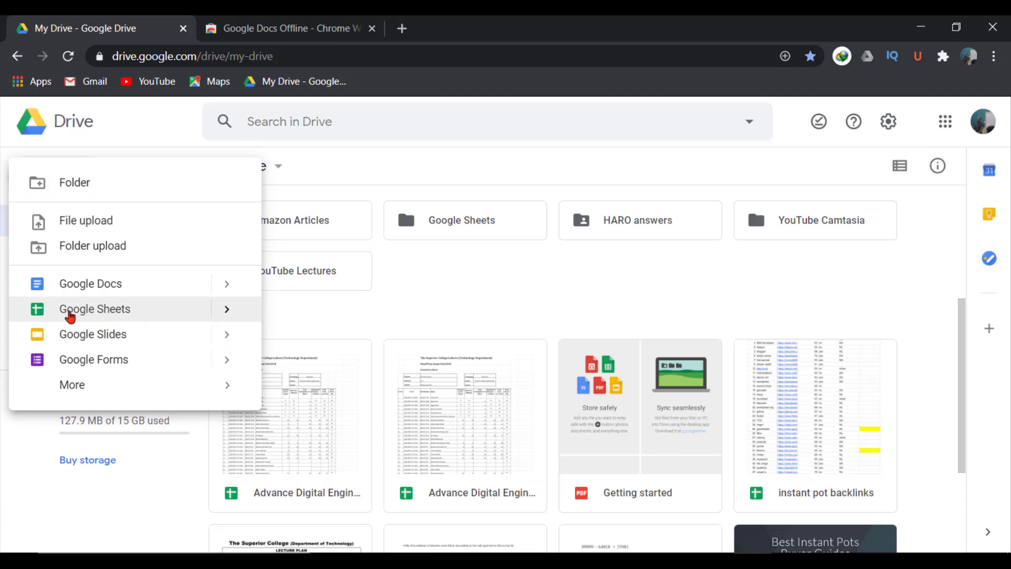
pyautogui.click(450, 298)
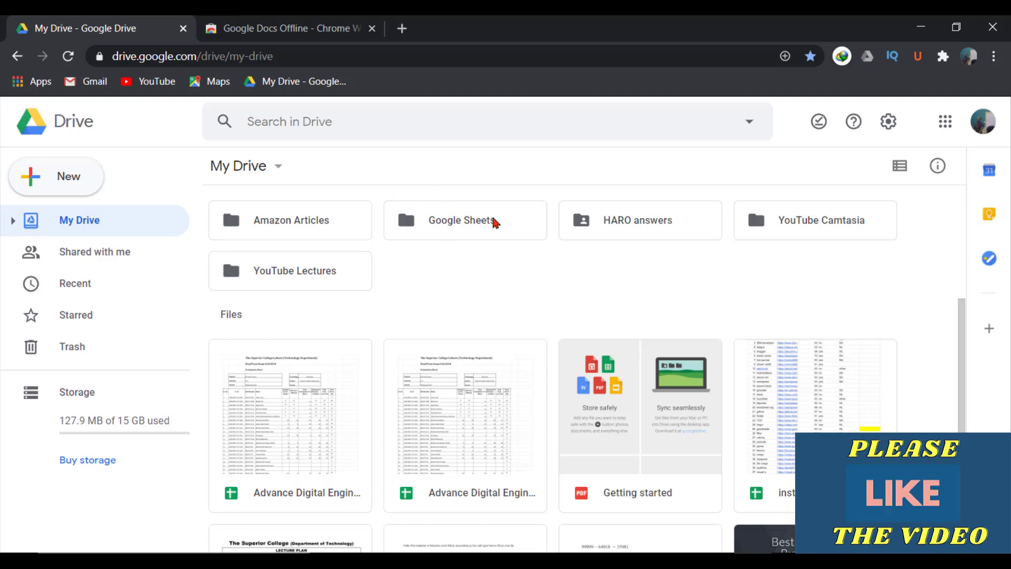
# Open the Google Sheets folder and create a new blank Google Sheets spreadsheet in it.
pyautogui.doubleClick(467, 226)
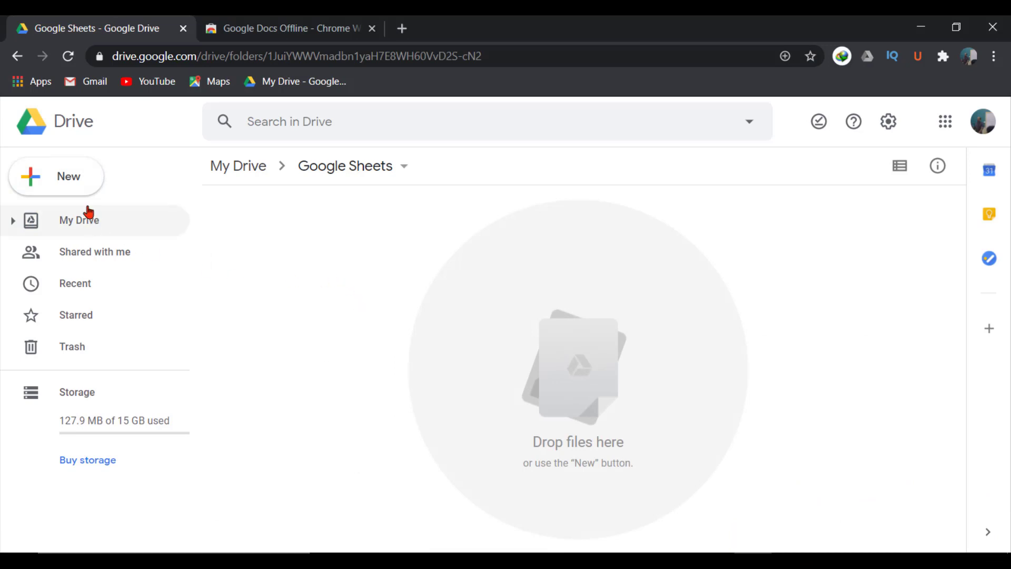
pyautogui.click(70, 185)
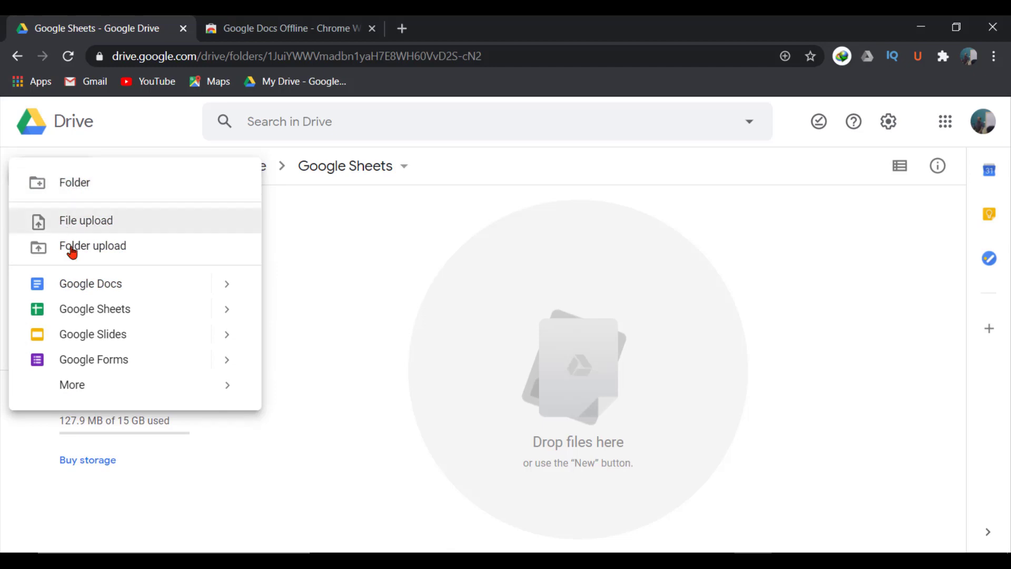
pyautogui.click(108, 311)
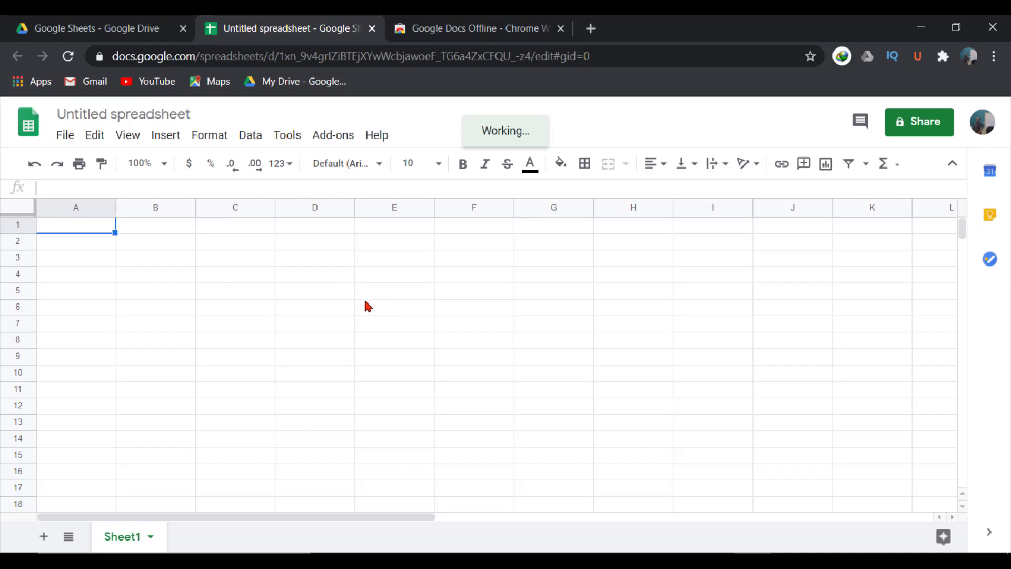
pyautogui.click(394, 298)
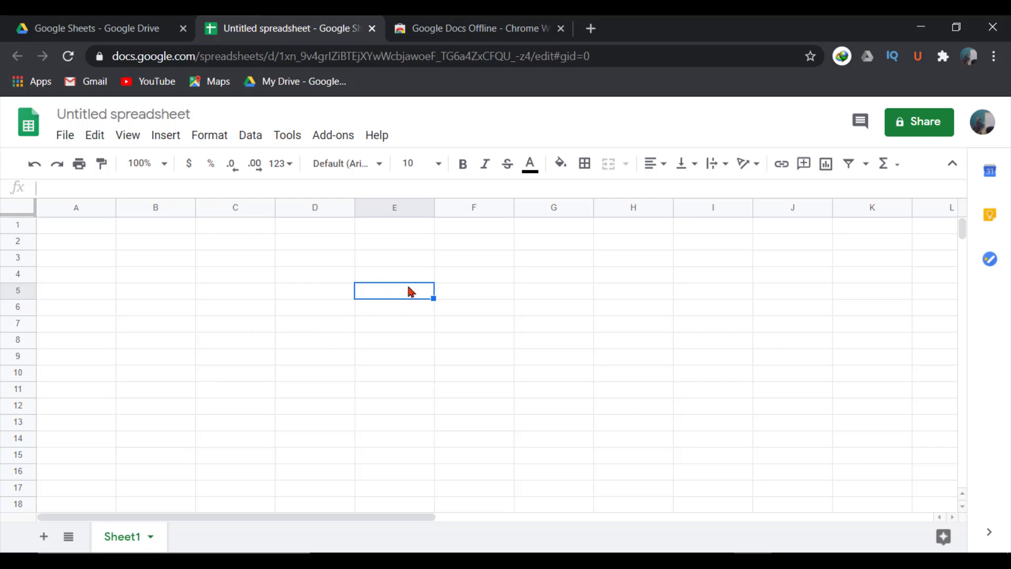
pyautogui.click(388, 315)
pyautogui.click(390, 297)
pyautogui.click(395, 275)
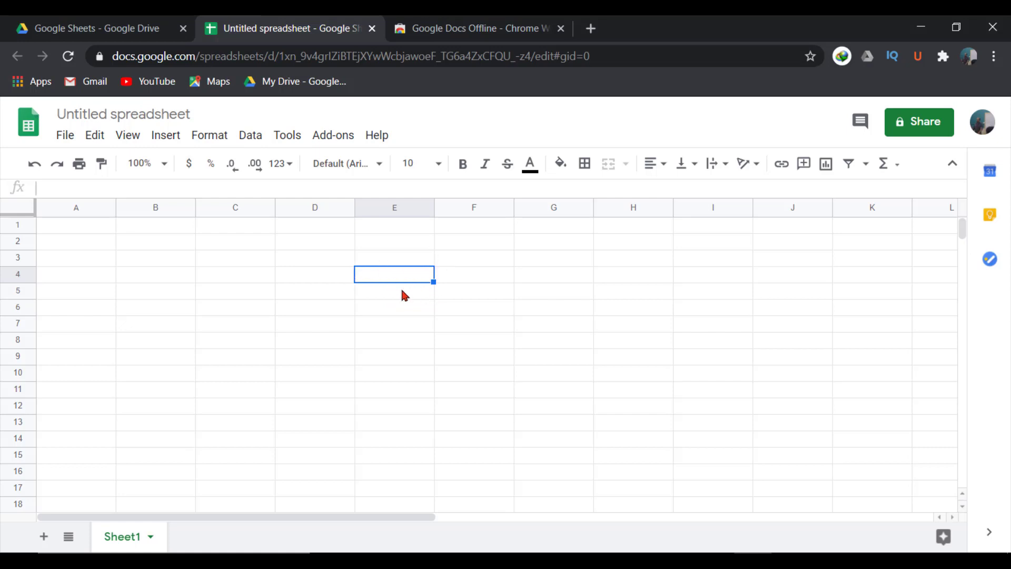
pyautogui.click(223, 244)
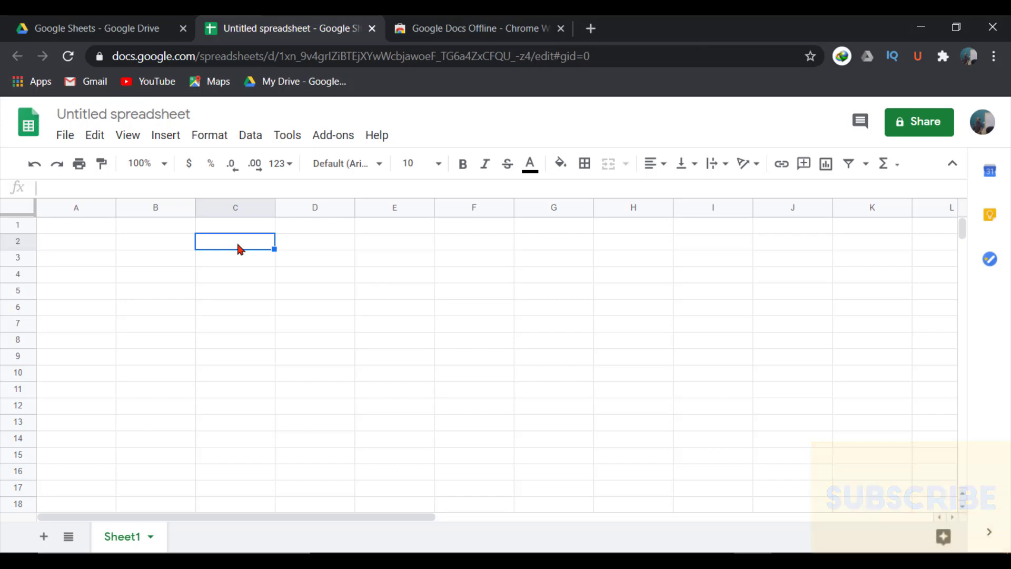
pyautogui.click(85, 324)
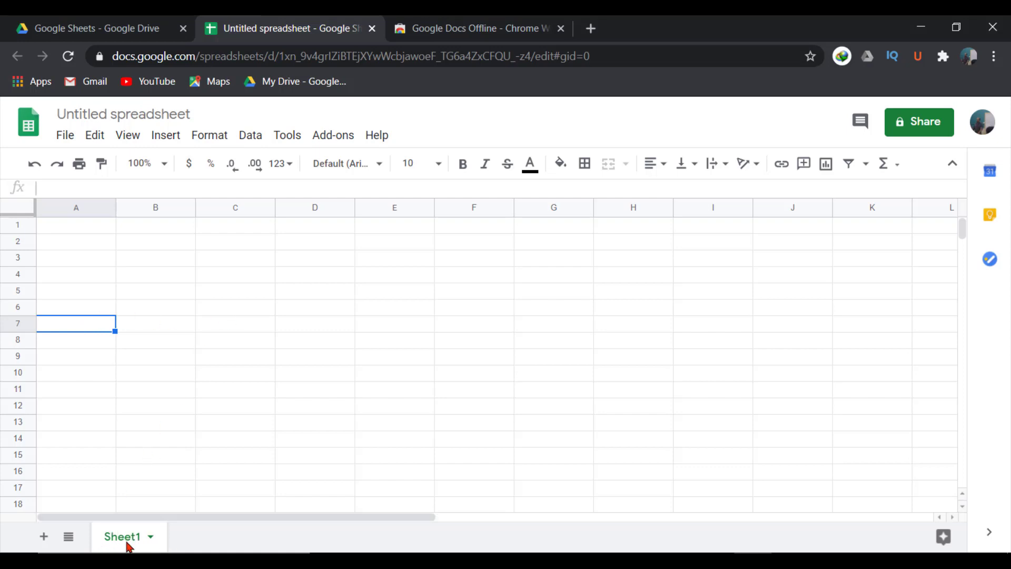
# Add a second sheet to the spreadsheet, switch between the two sheets, and return to Sheet1.
pyautogui.click(45, 537)
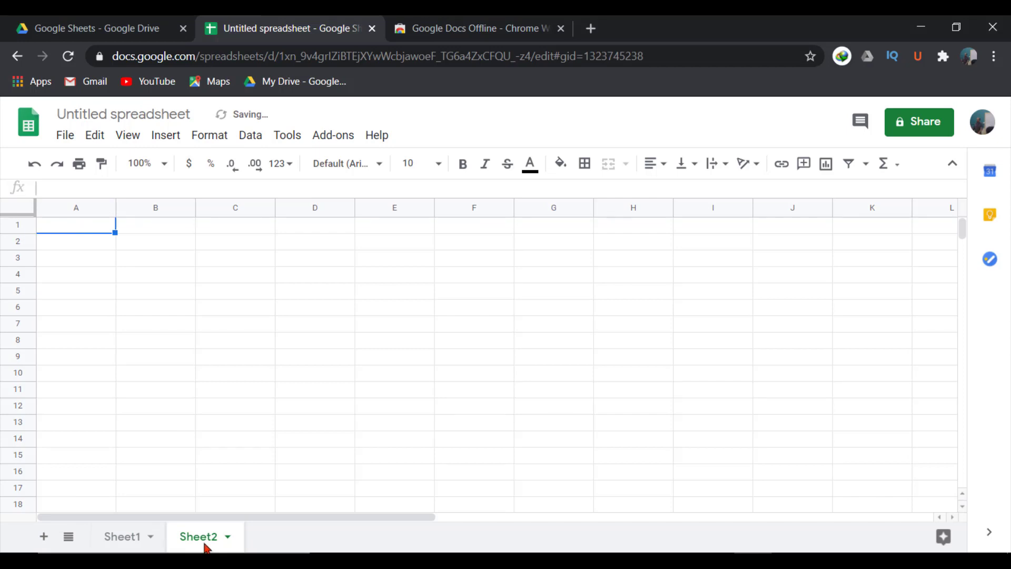
pyautogui.click(126, 537)
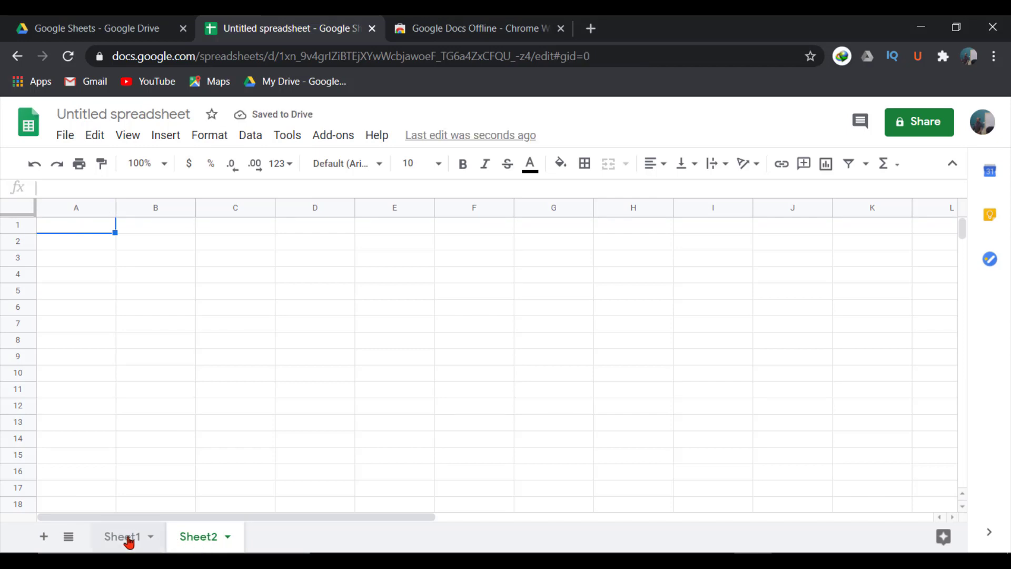
pyautogui.click(200, 537)
pyautogui.click(126, 538)
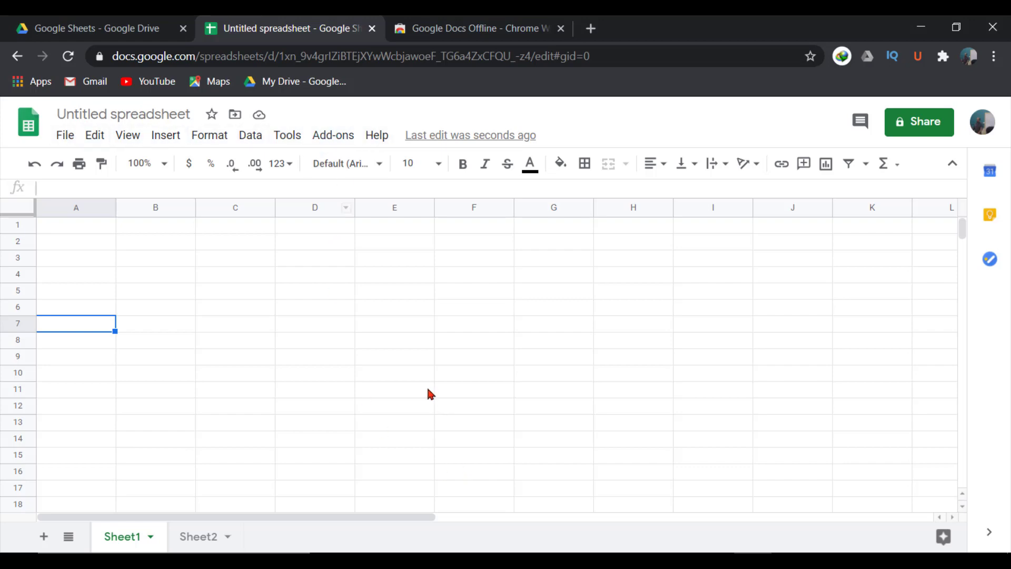
# Enter the text "hello" in cell C6 of Sheet1.
pyautogui.click(240, 275)
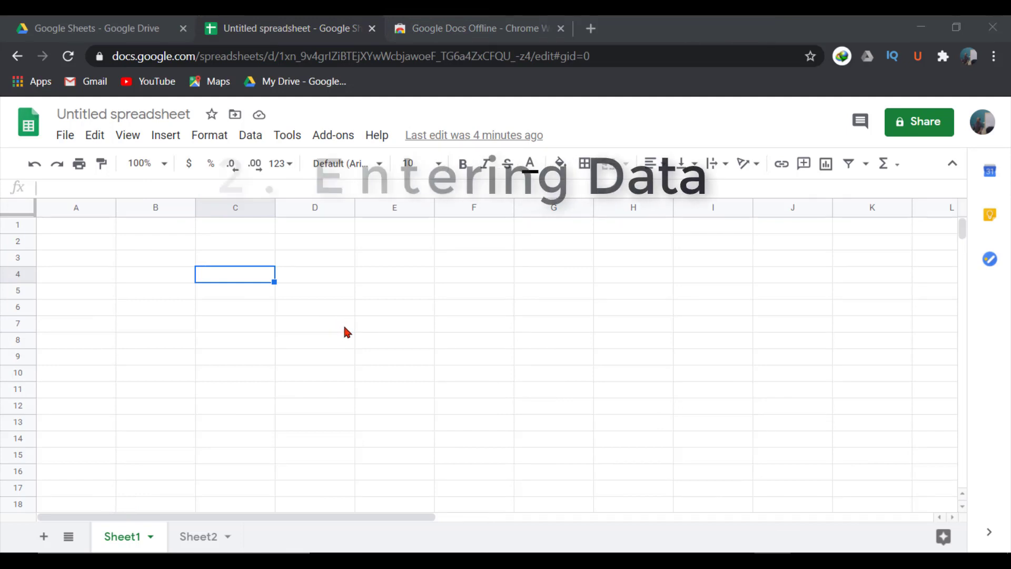
pyautogui.click(251, 313)
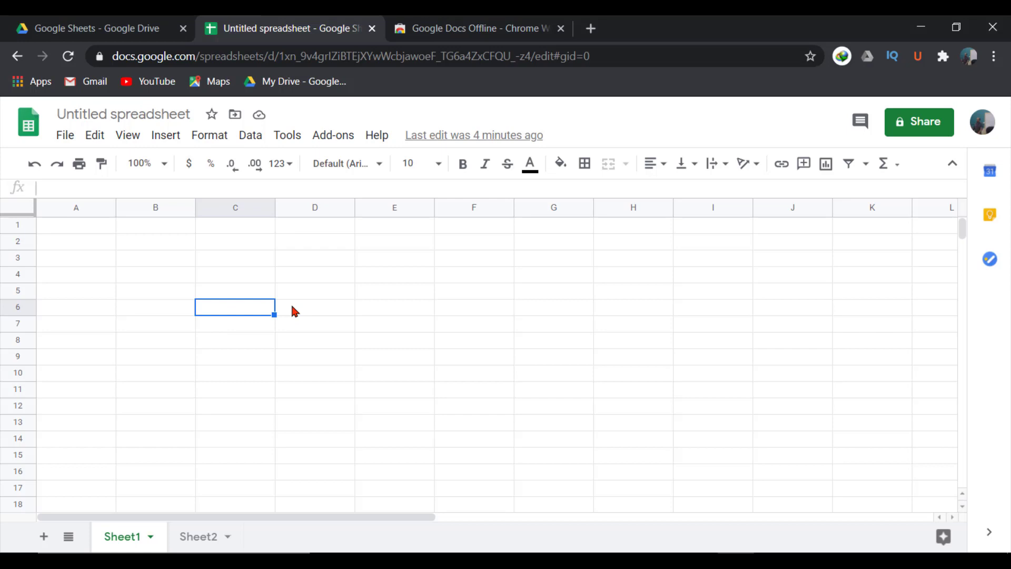
pyautogui.write('hello')
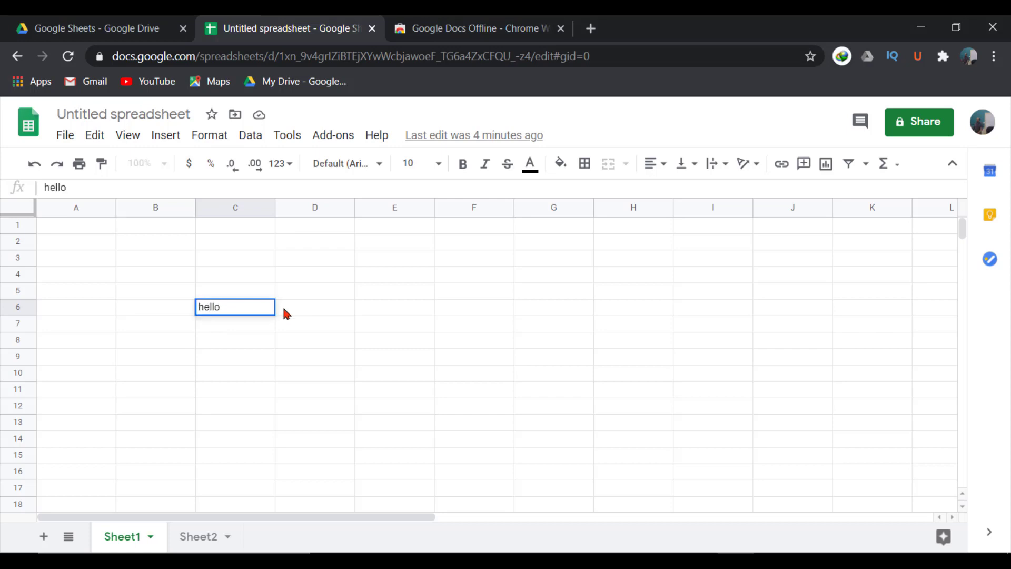
pyautogui.click(232, 359)
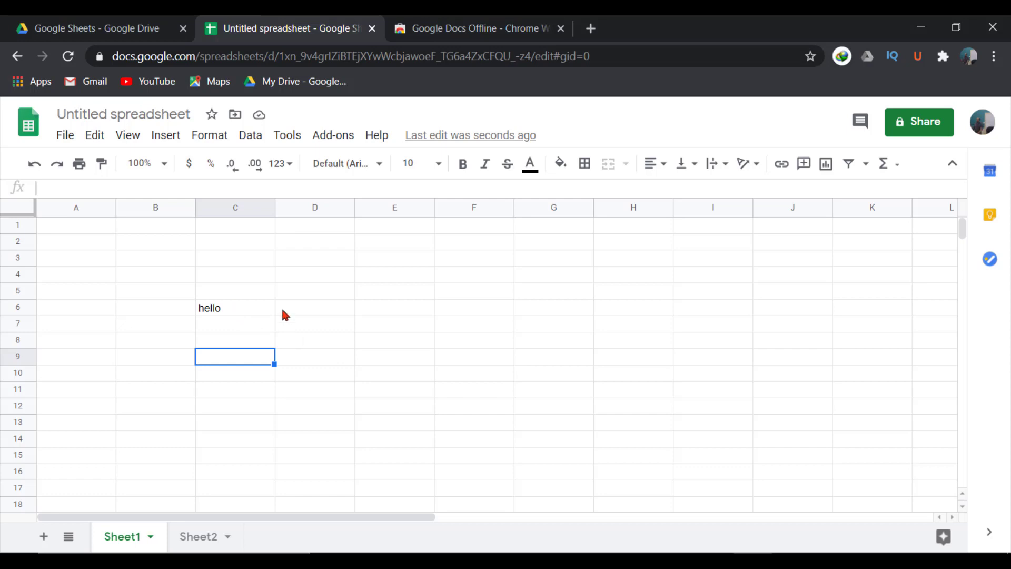
# Enter the text "how are you" in cell D6, beside the "hello" cell.
pyautogui.click(218, 312)
pyautogui.click(230, 345)
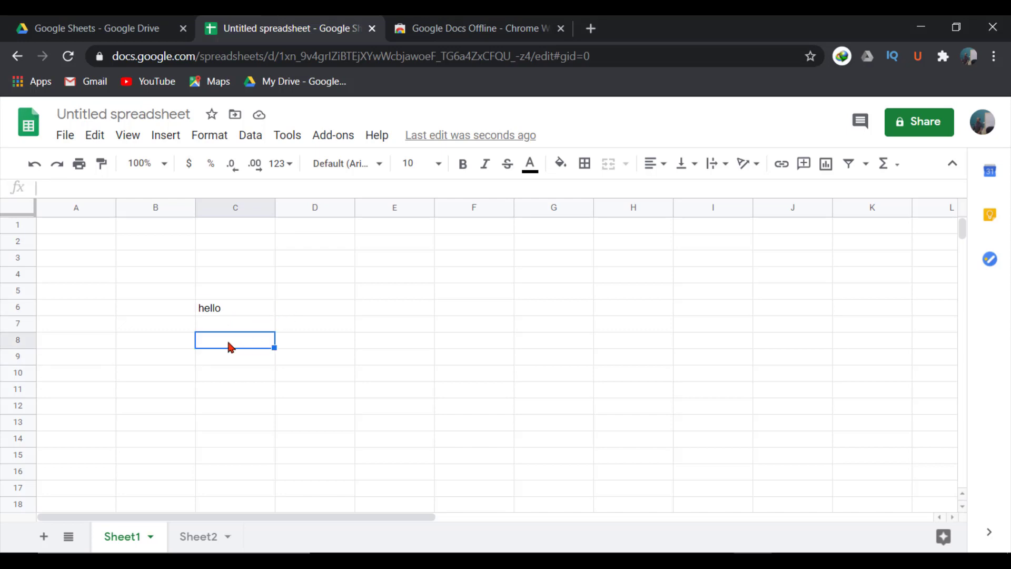
pyautogui.click(333, 314)
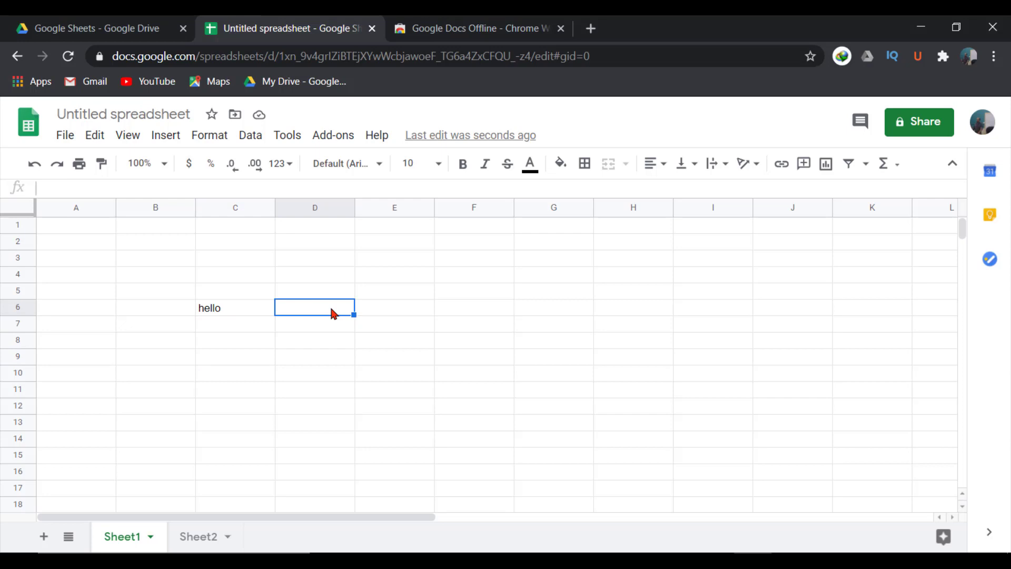
pyautogui.write('how ar')
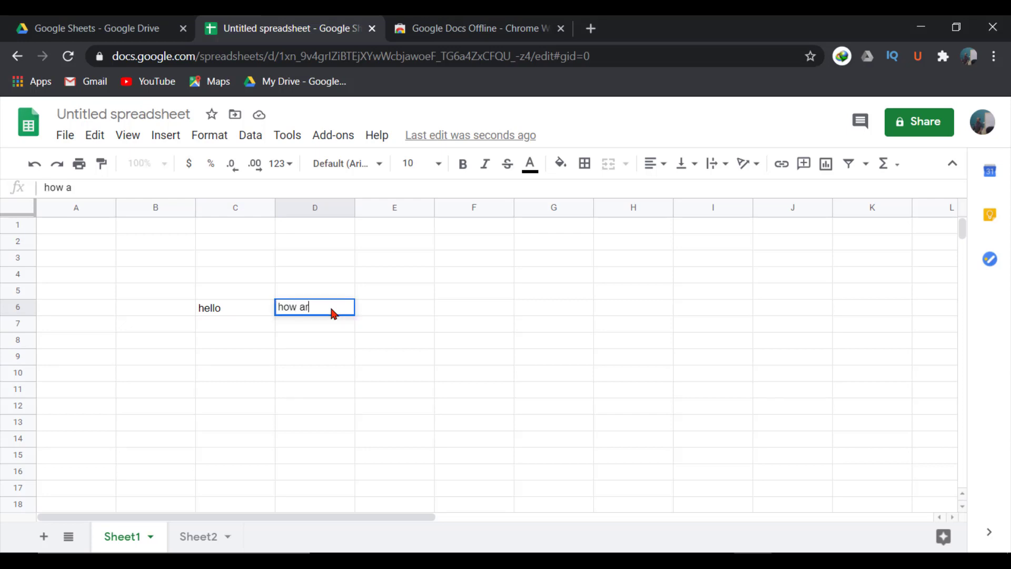
pyautogui.write('e you')
pyautogui.click(289, 362)
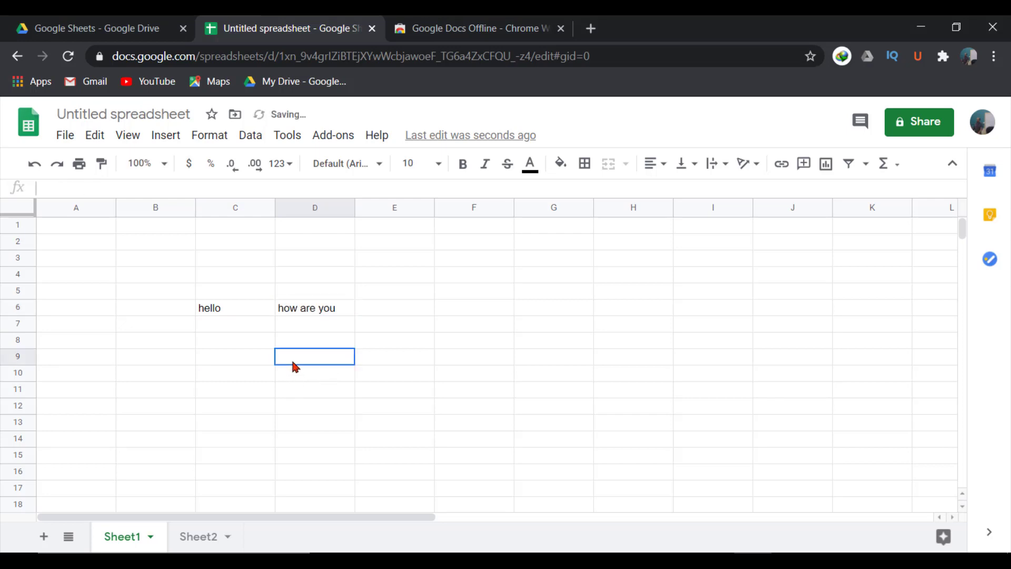
pyautogui.click(475, 324)
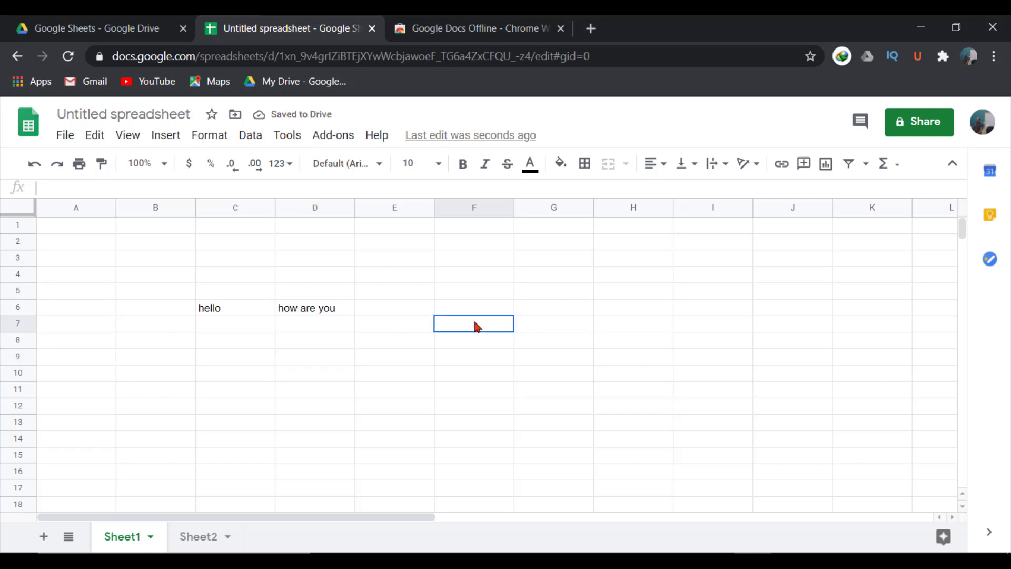
pyautogui.click(308, 312)
pyautogui.click(212, 313)
pyautogui.click(164, 310)
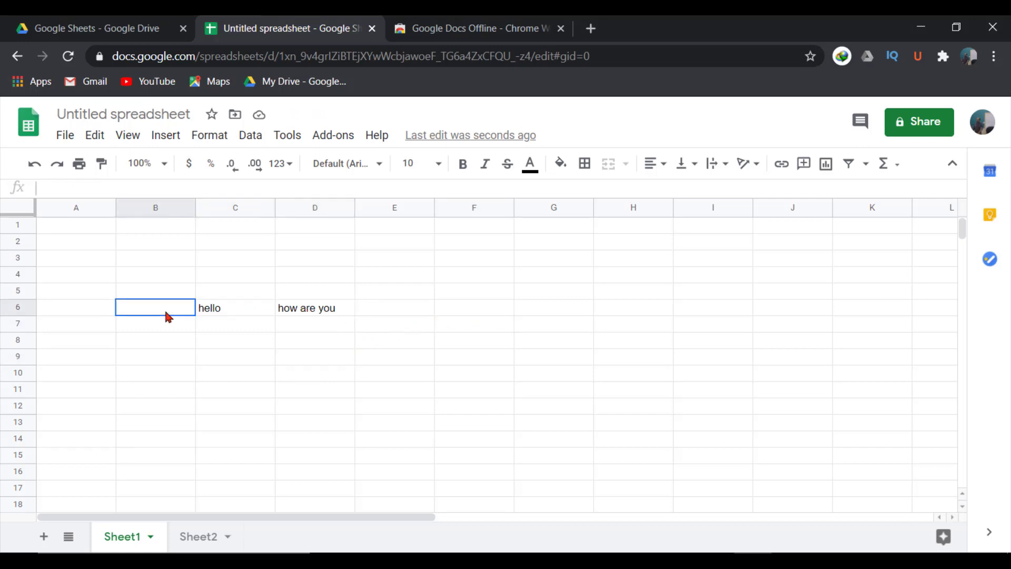
pyautogui.click(240, 310)
pyautogui.click(320, 309)
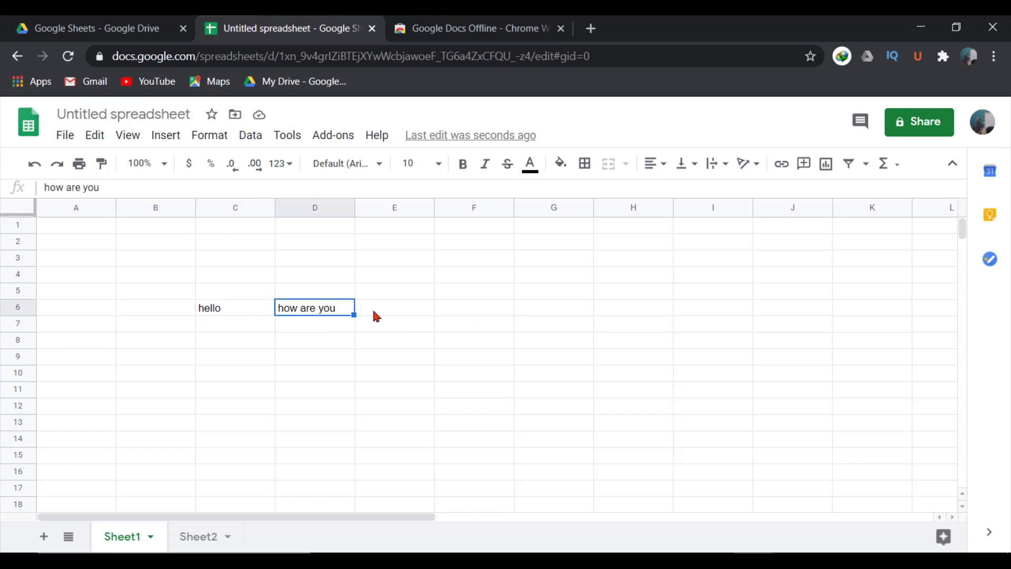
pyautogui.click(374, 315)
pyautogui.press('Up')
pyautogui.press('Up')
pyautogui.press('Up')
pyautogui.press('Up')
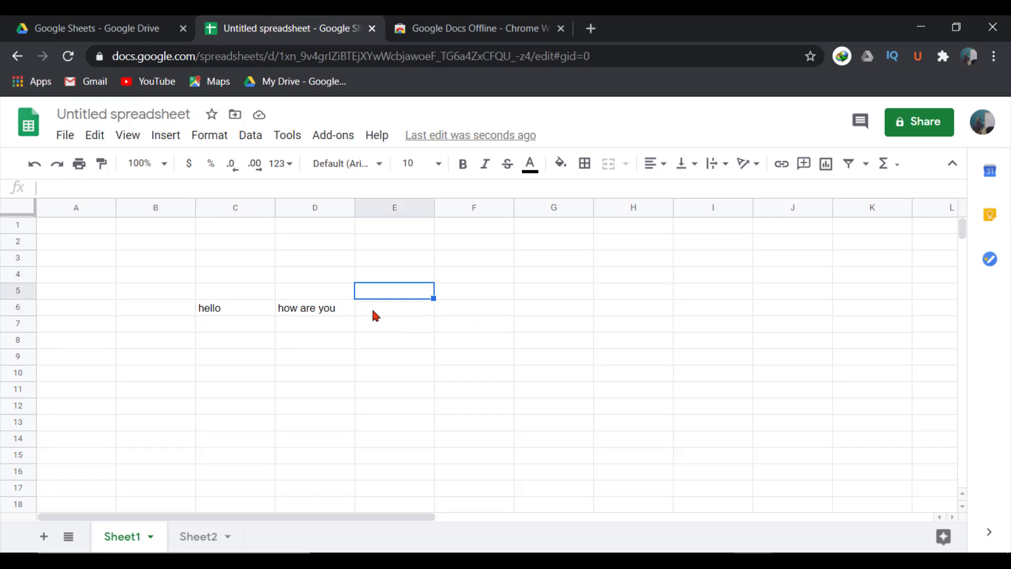
pyautogui.press('Down')
pyautogui.press('Down')
pyautogui.press('Down')
pyautogui.press('Down')
pyautogui.press('Down')
pyautogui.press('Down')
pyautogui.press('Down')
pyautogui.press('Down')
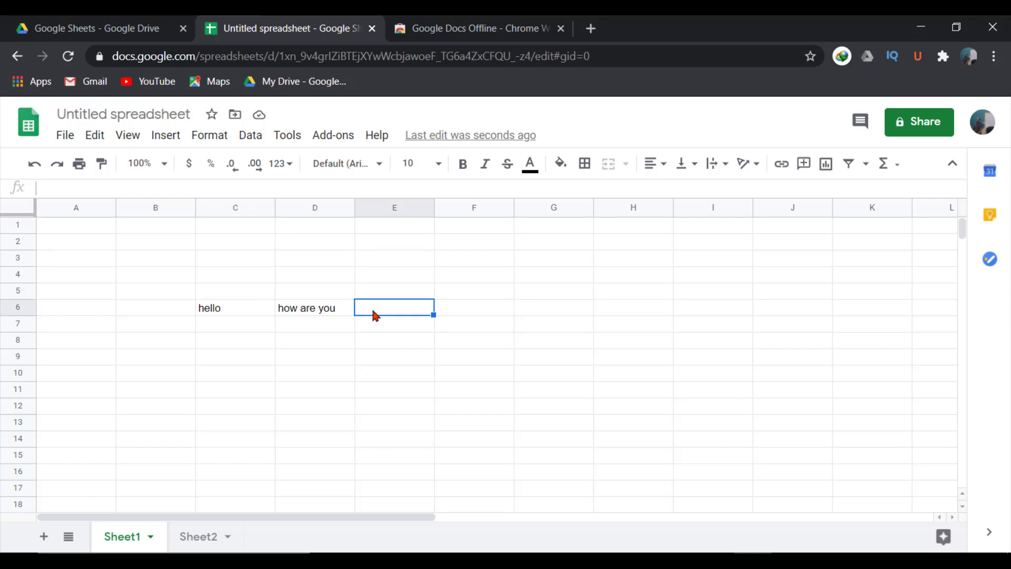
pyautogui.press('Up')
pyautogui.press('Up')
pyautogui.press('Up')
pyautogui.press('Up')
pyautogui.press('Up')
pyautogui.press('Up')
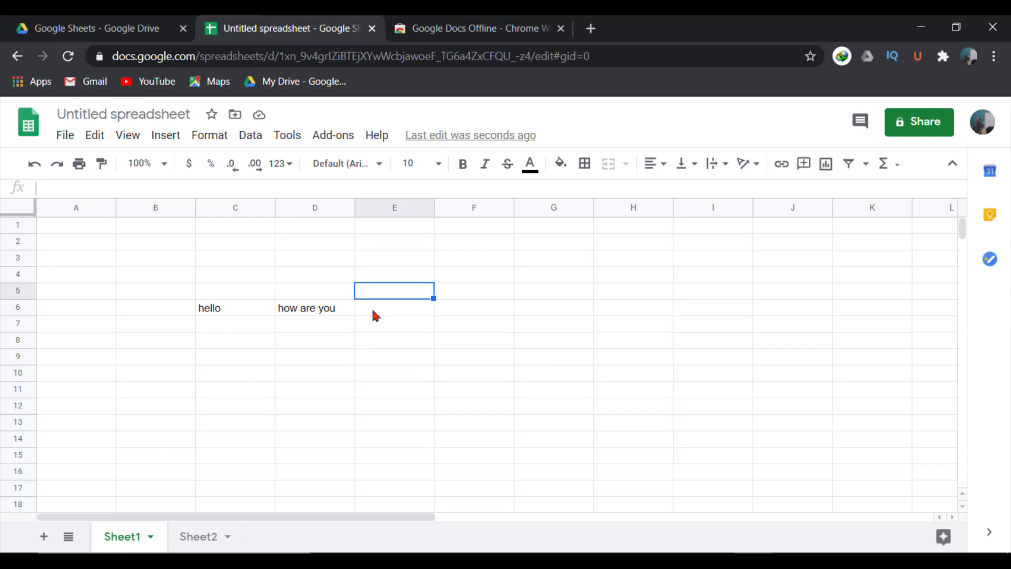
pyautogui.press('Down')
pyautogui.press('Down')
pyautogui.press('Left')
pyautogui.press('Left')
pyautogui.press('Left')
pyautogui.press('Right')
pyautogui.press('Right')
pyautogui.press('Right')
pyautogui.press('Right')
pyautogui.press('Right')
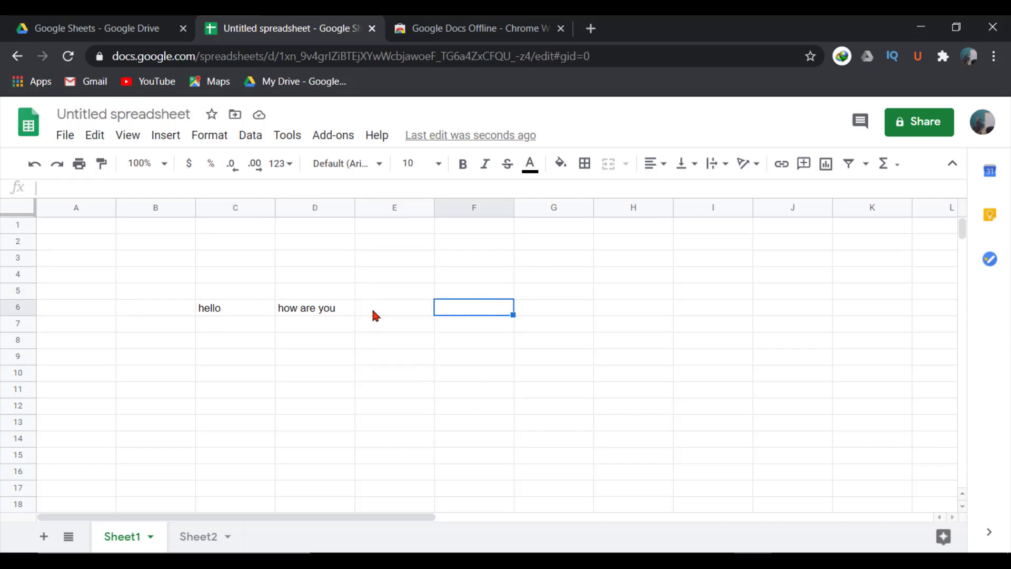
pyautogui.press('Left')
pyautogui.press('Left')
pyautogui.press('Left')
pyautogui.press('Left')
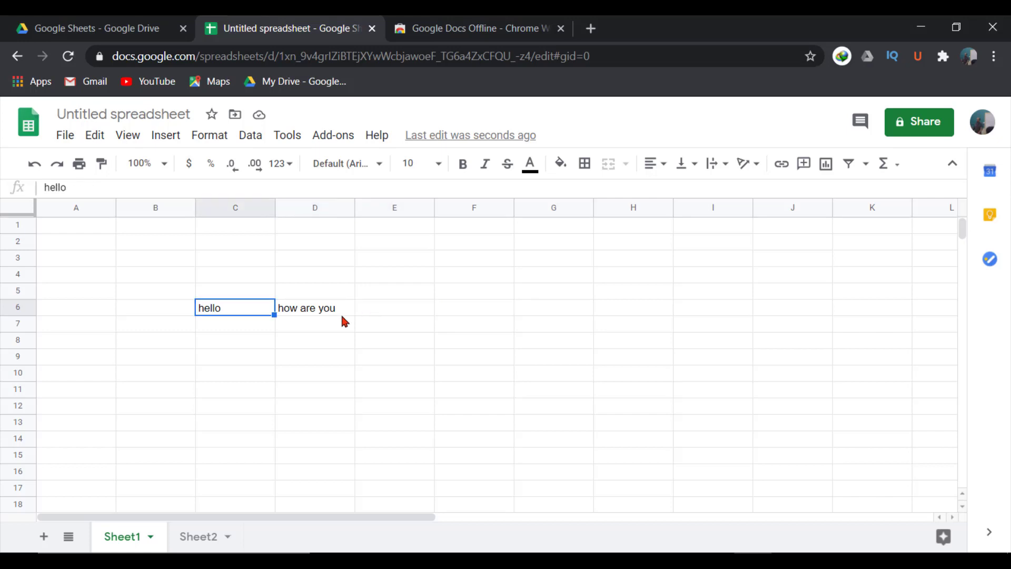
pyautogui.moveTo(230, 379); pyautogui.dragTo(232, 386)
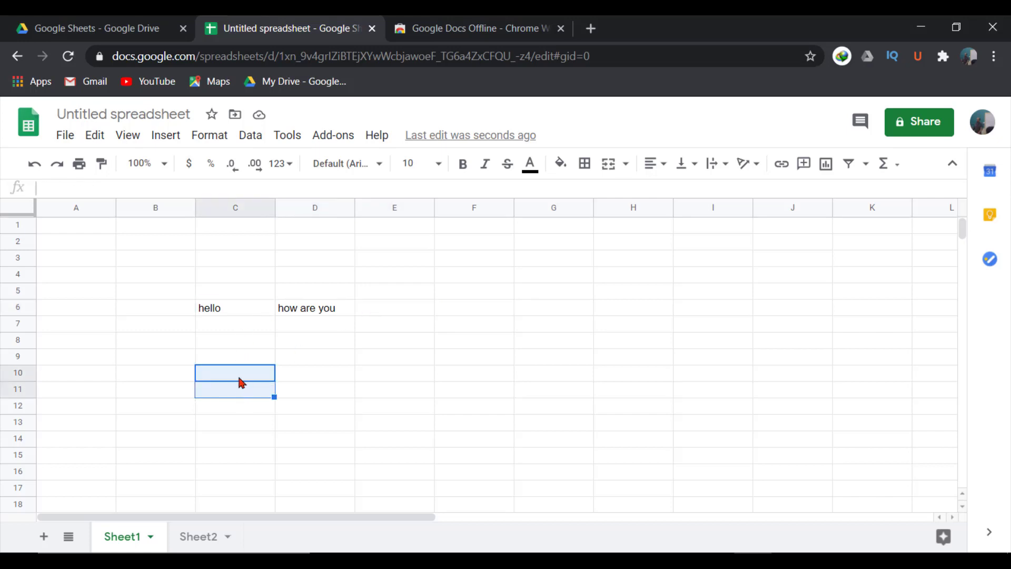
pyautogui.click(238, 374)
pyautogui.click(234, 308)
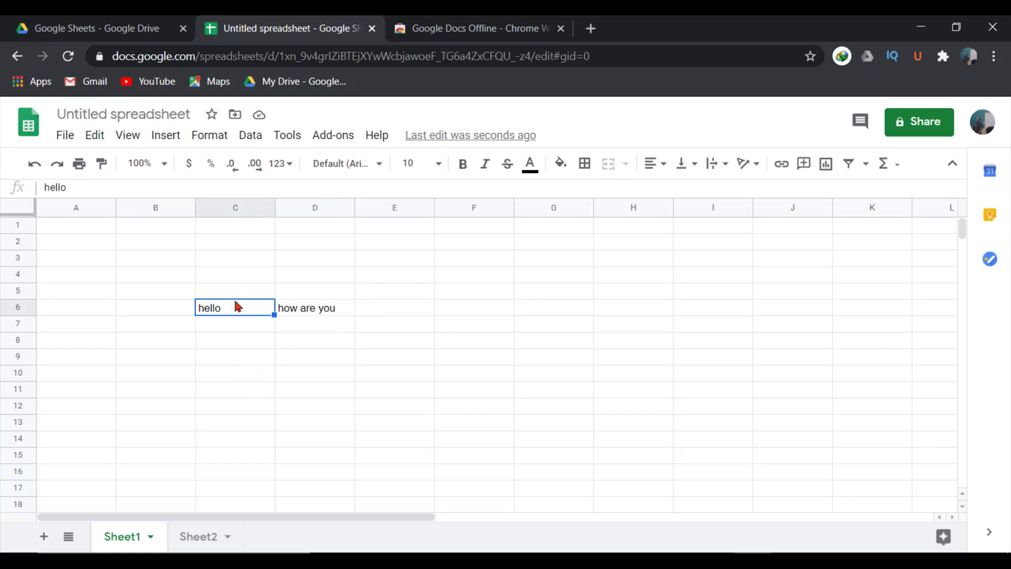
pyautogui.click(235, 291)
pyautogui.click(236, 257)
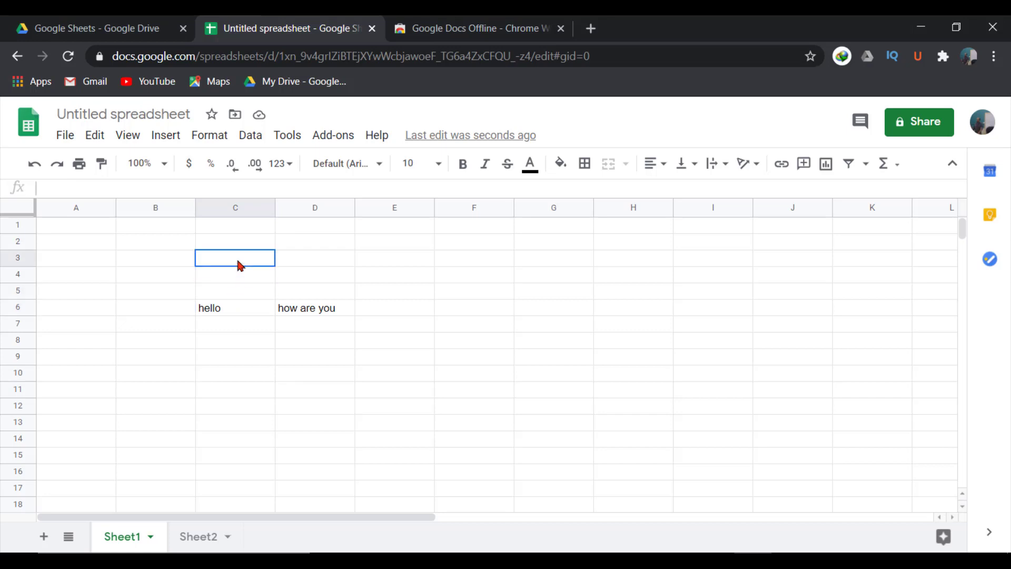
# Copy the "hello" cell C6 and paste it into cell F9.
pyautogui.click(217, 307)
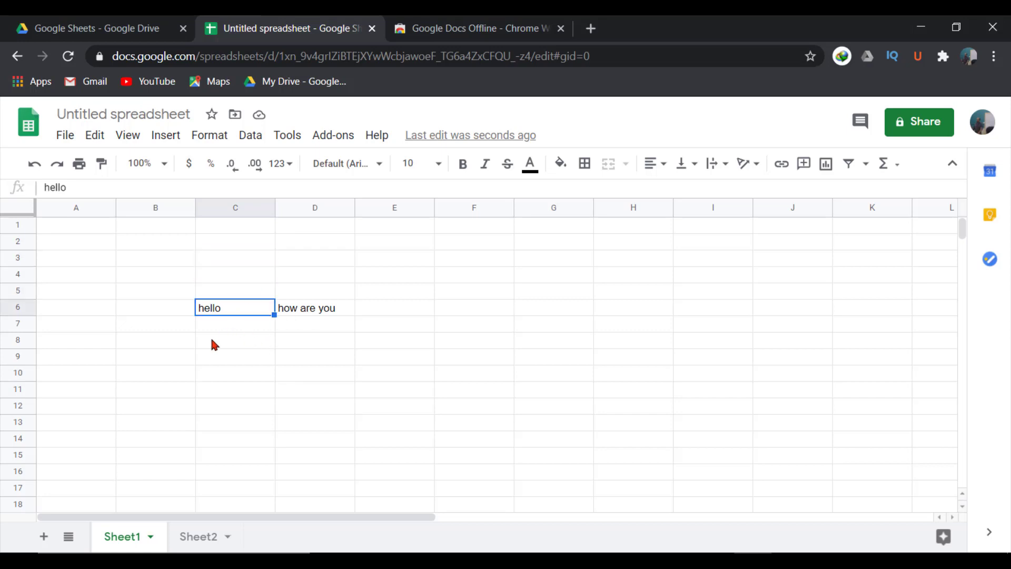
pyautogui.hotkey('ctrl', 'c')
pyautogui.press('Right')
pyautogui.press('Right')
pyautogui.press('Right')
pyautogui.press('Right')
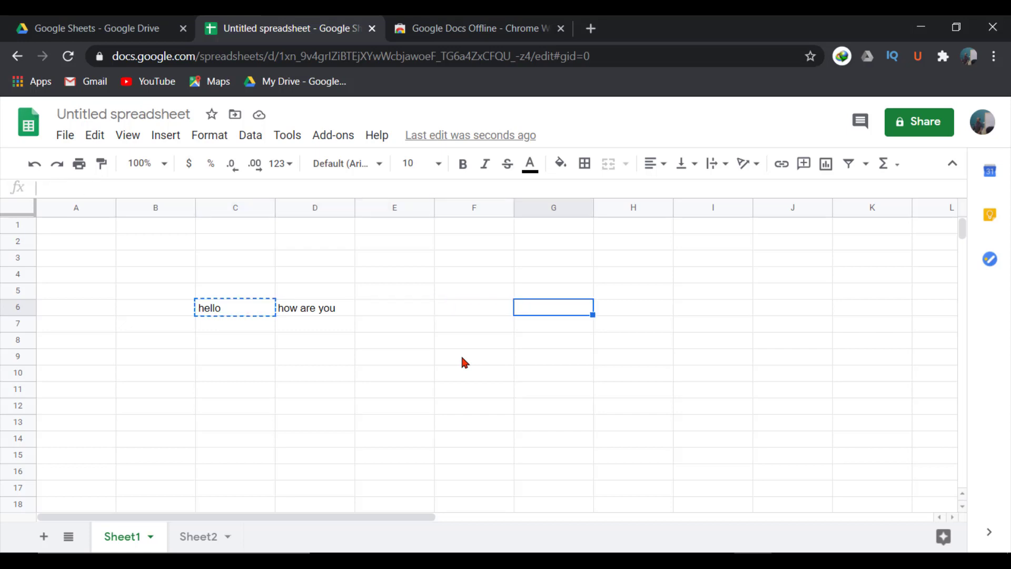
pyautogui.click(463, 362)
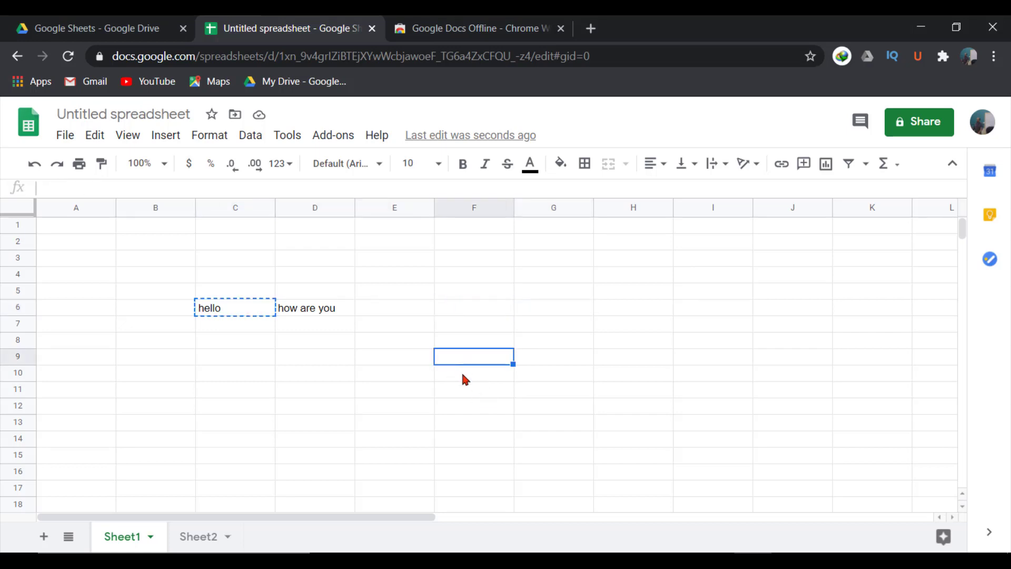
pyautogui.hotkey('ctrl', 'v')
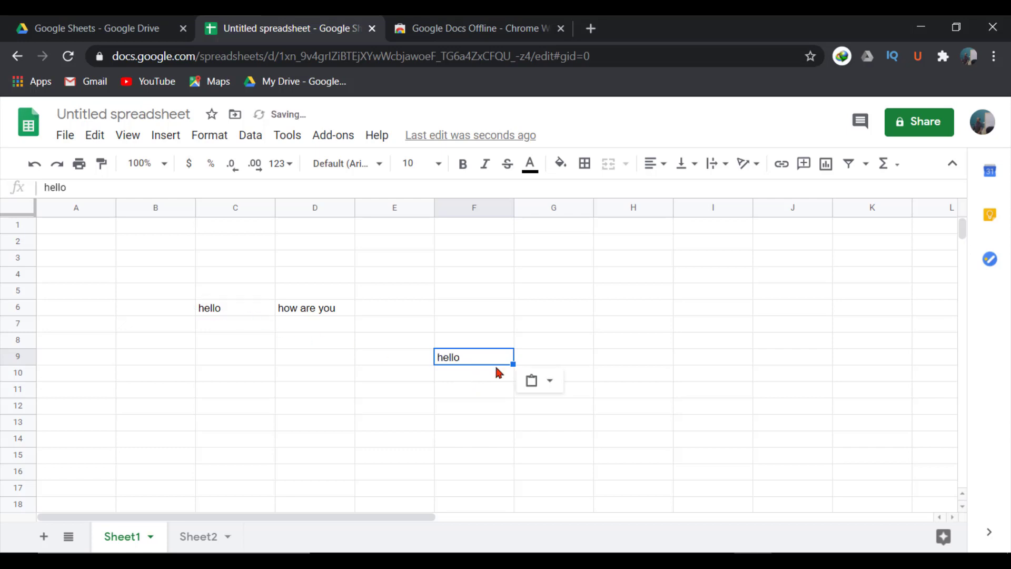
# Paste the copied "hello" into cell E11 as well.
pyautogui.click(470, 378)
pyautogui.click(367, 392)
pyautogui.hotkey('ctrl', 'v')
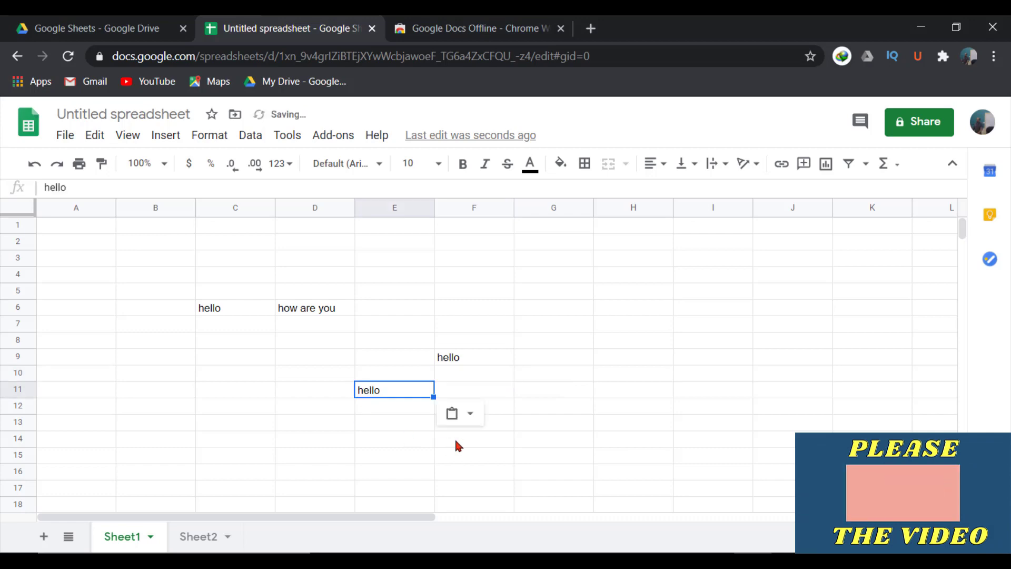
# Change the paste in cell E11 to format only, and switch it back to values only.
pyautogui.click(471, 416)
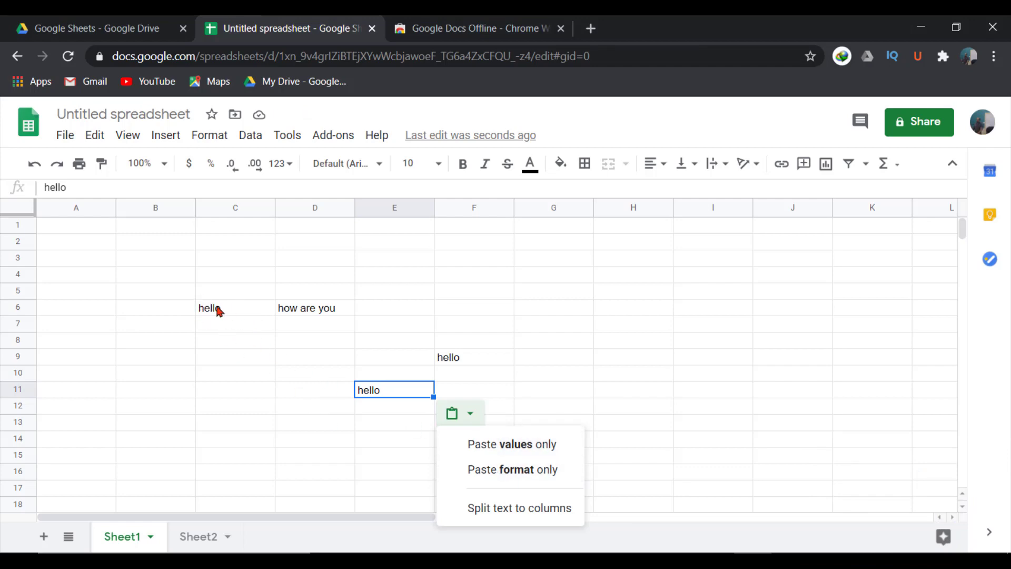
pyautogui.click(491, 471)
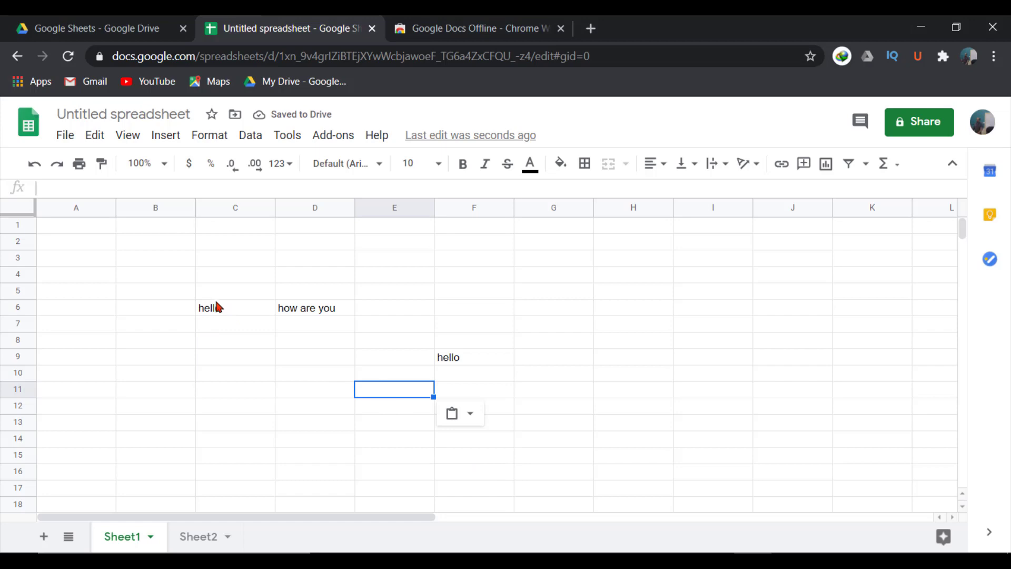
pyautogui.click(463, 416)
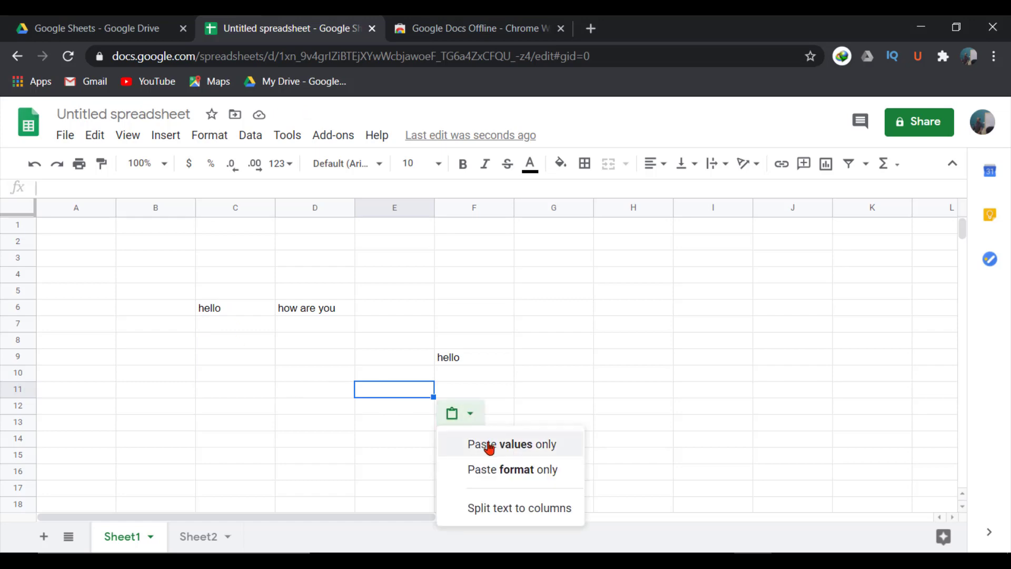
pyautogui.click(488, 444)
# Paste the copied "hello" into cell F11, beside the pasted cell E11.
pyautogui.click(372, 414)
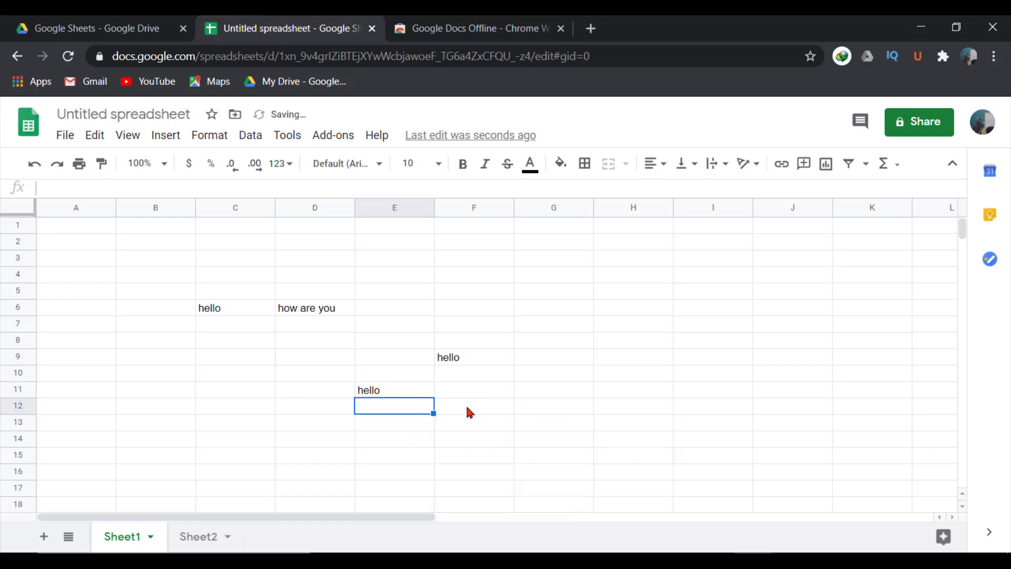
pyautogui.click(493, 392)
pyautogui.hotkey('ctrl', 'v')
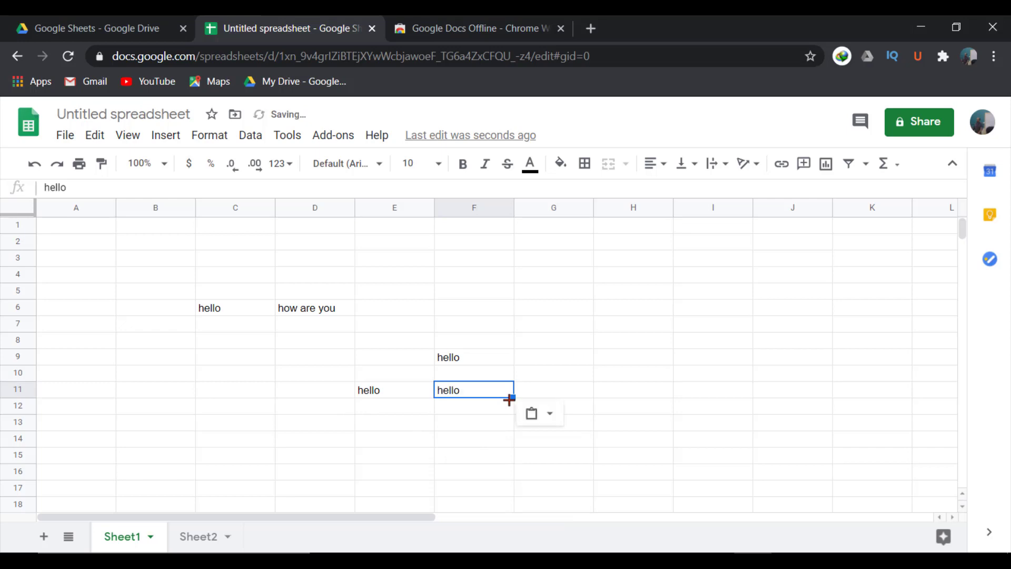
pyautogui.click(455, 422)
pyautogui.click(457, 390)
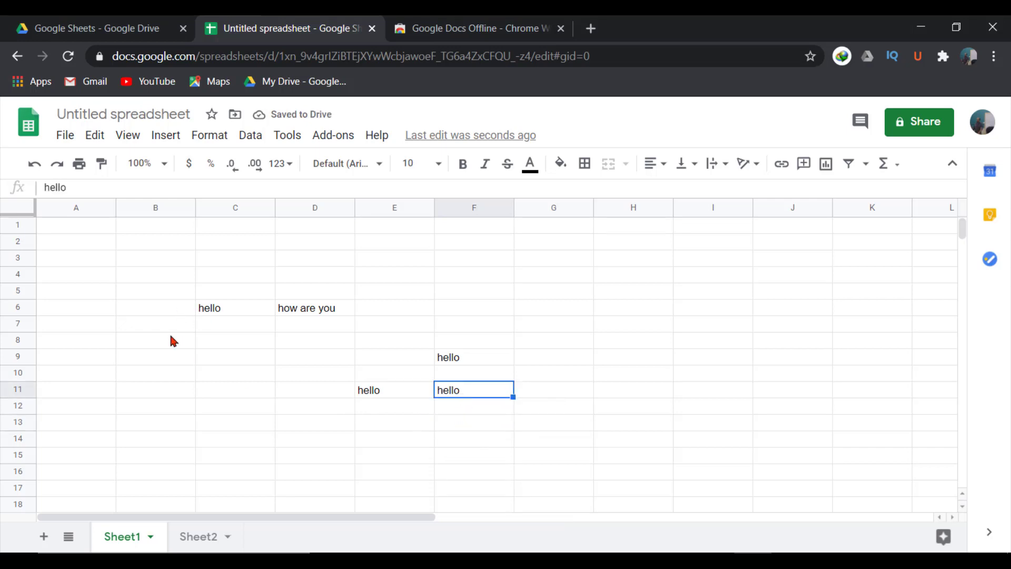
pyautogui.click(243, 338)
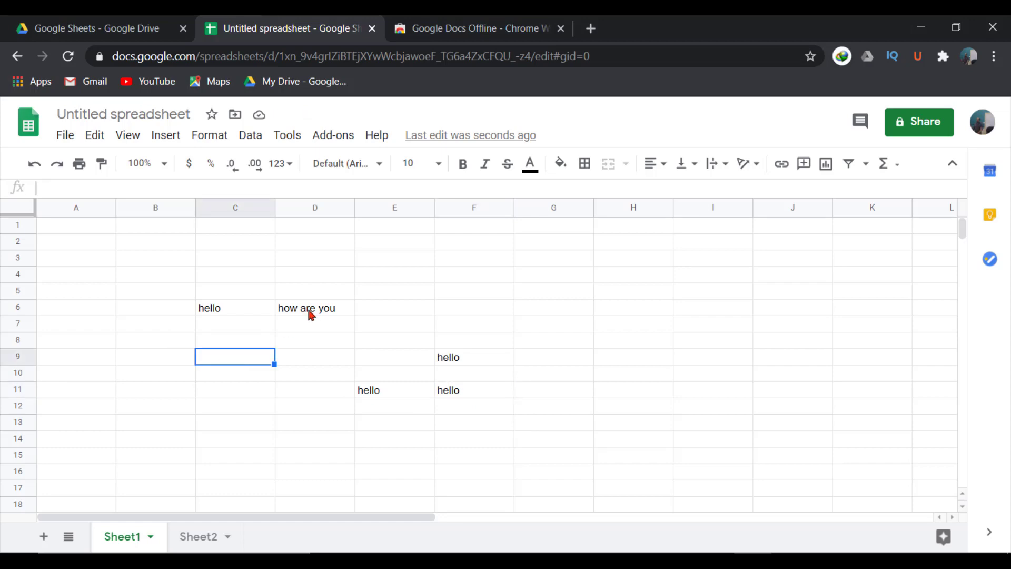
pyautogui.click(336, 310)
pyautogui.click(318, 341)
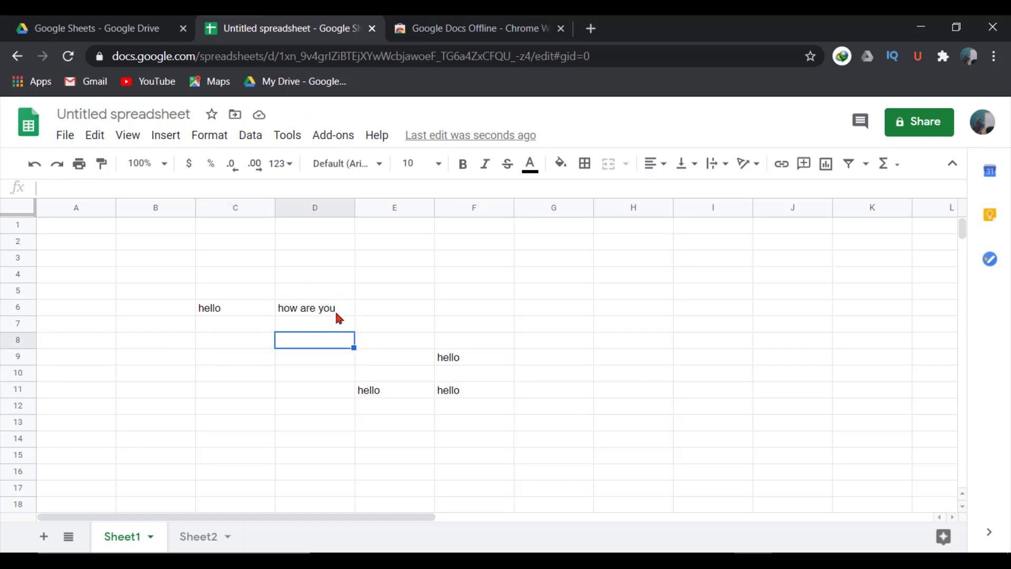
pyautogui.click(338, 311)
pyautogui.doubleClick(338, 307)
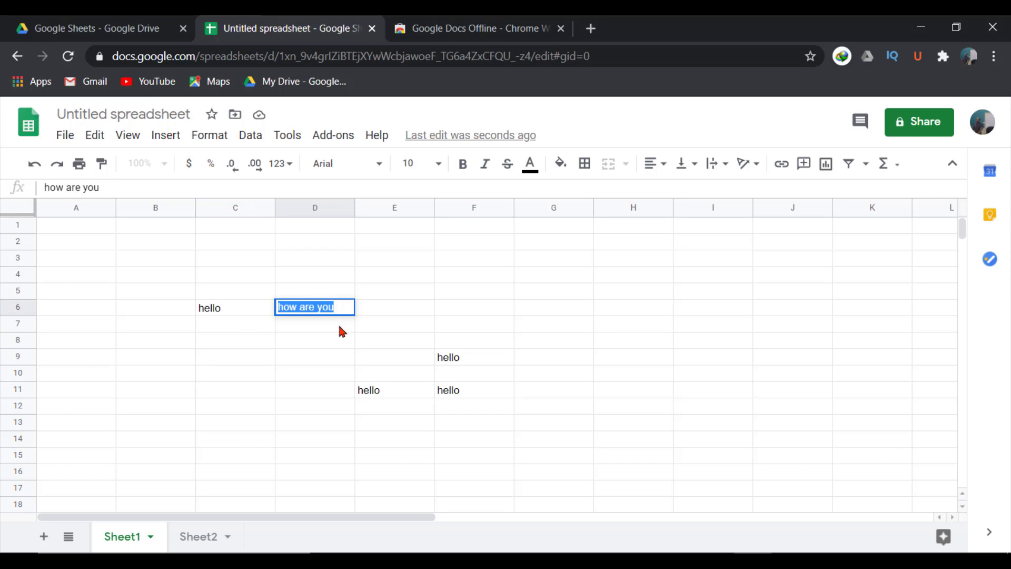
pyautogui.click(339, 323)
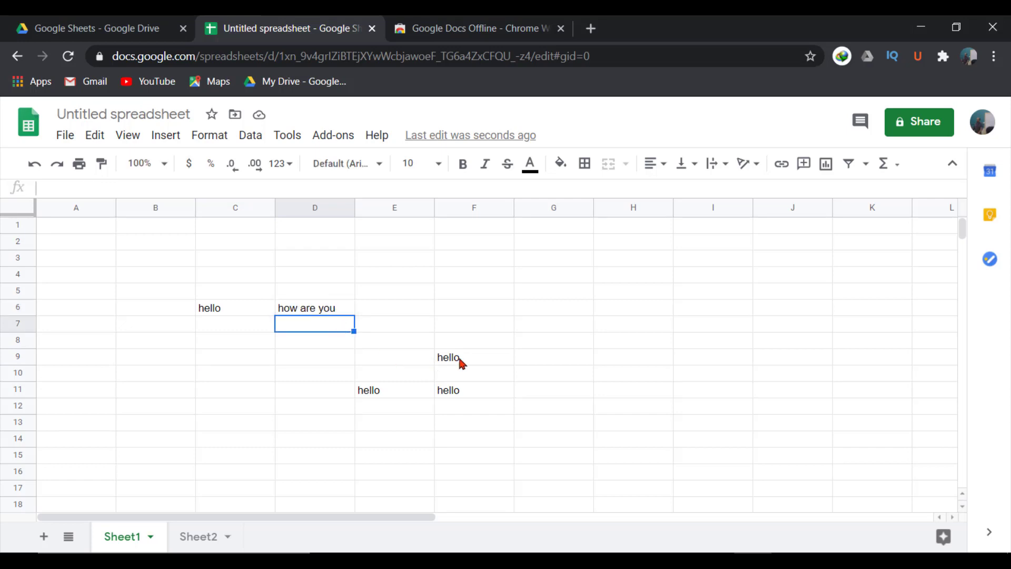
# Copy the text "hello" from inside cell F9 and paste it into cell G11.
pyautogui.click(472, 363)
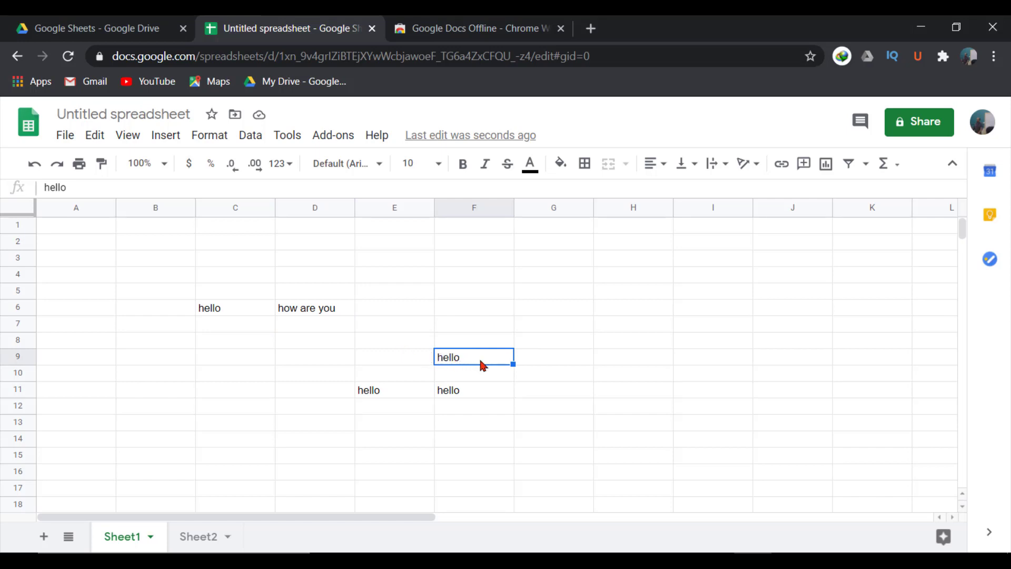
pyautogui.doubleClick(481, 358)
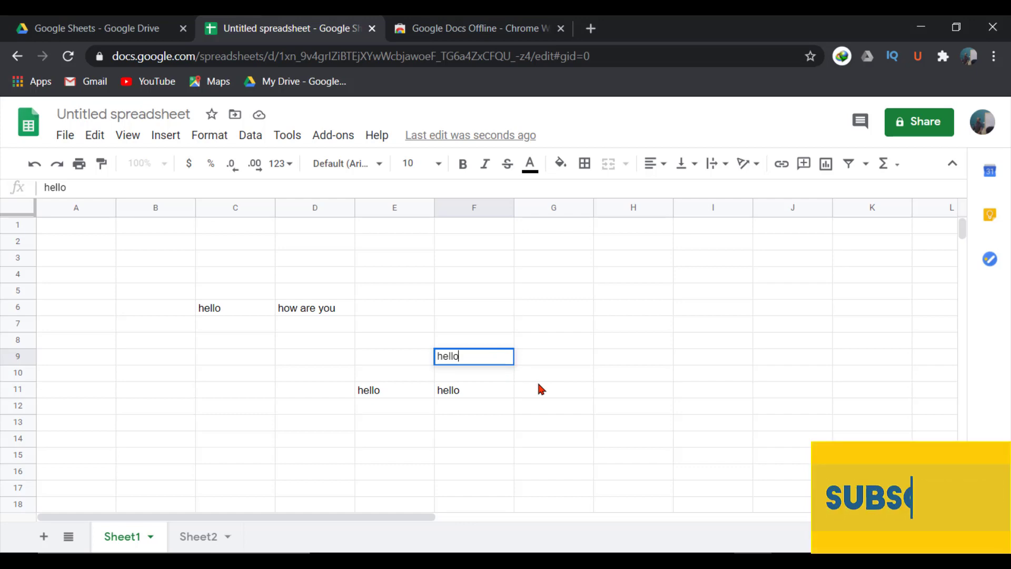
pyautogui.hotkey('shift', 'Left')
pyautogui.hotkey('shift', 'Left')
pyautogui.hotkey('shift', 'Left')
pyautogui.hotkey('shift', 'Left')
pyautogui.hotkey('shift', 'Left')
pyautogui.hotkey('ctrl', 'c')
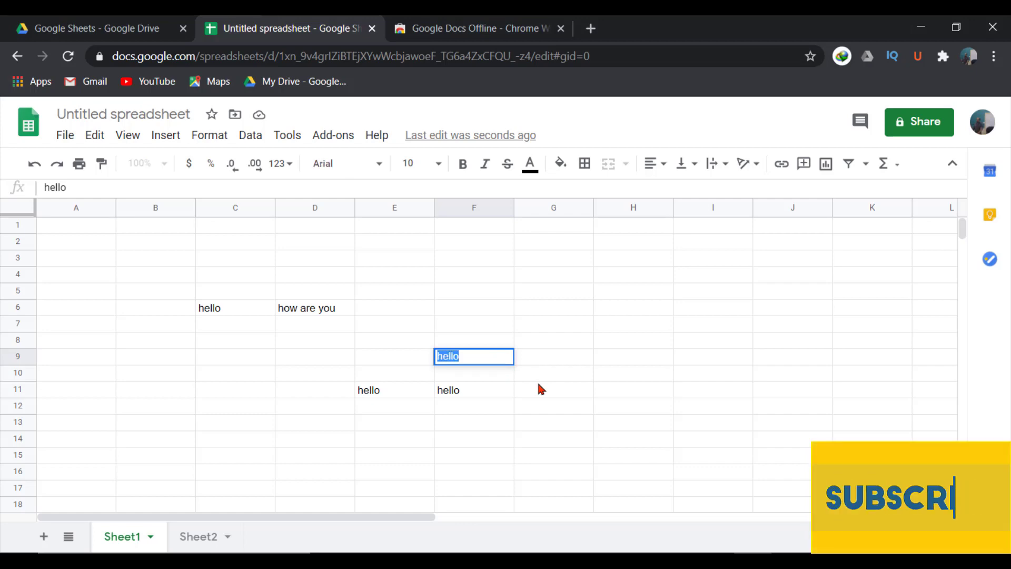
pyautogui.click(536, 388)
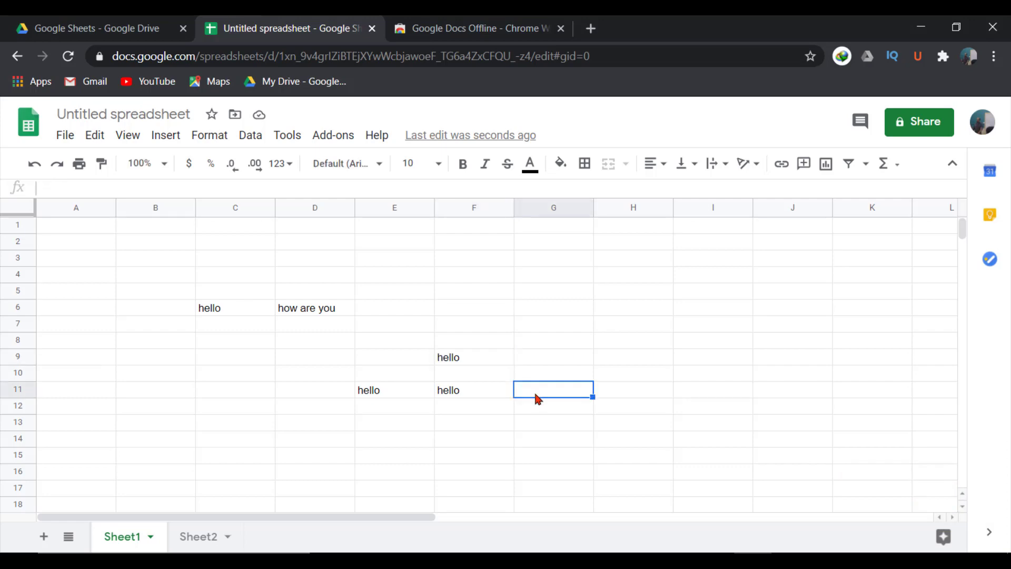
pyautogui.hotkey('ctrl', 'v')
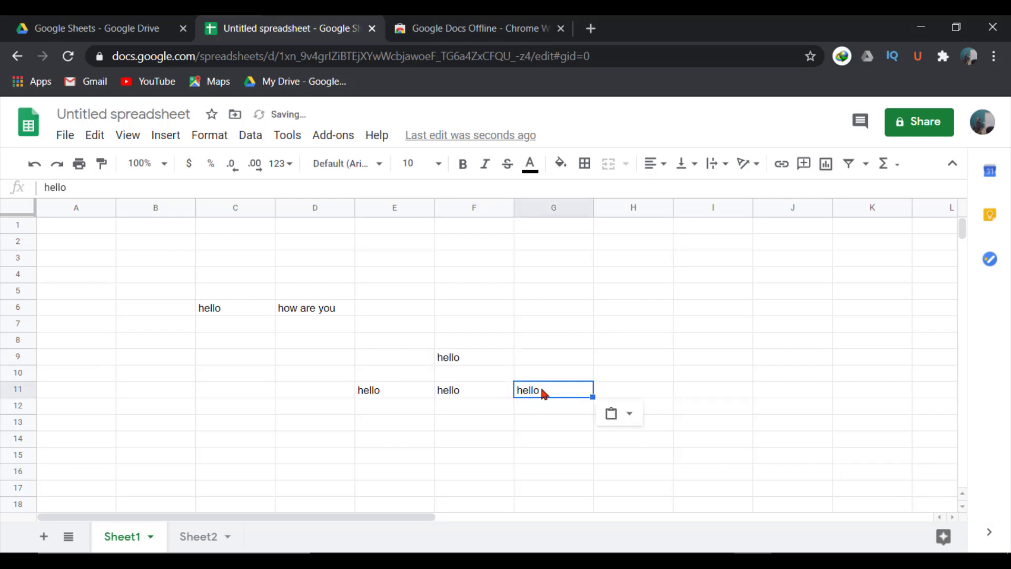
# Edit cell F11 to add a second "hello" after the existing text, and commit the entry.
pyautogui.doubleClick(466, 393)
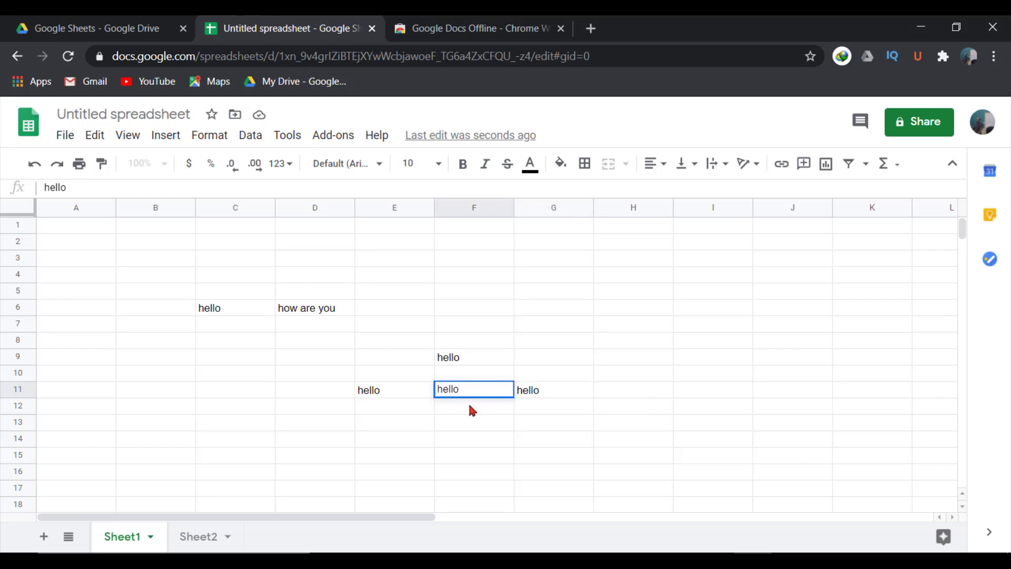
pyautogui.write('hello')
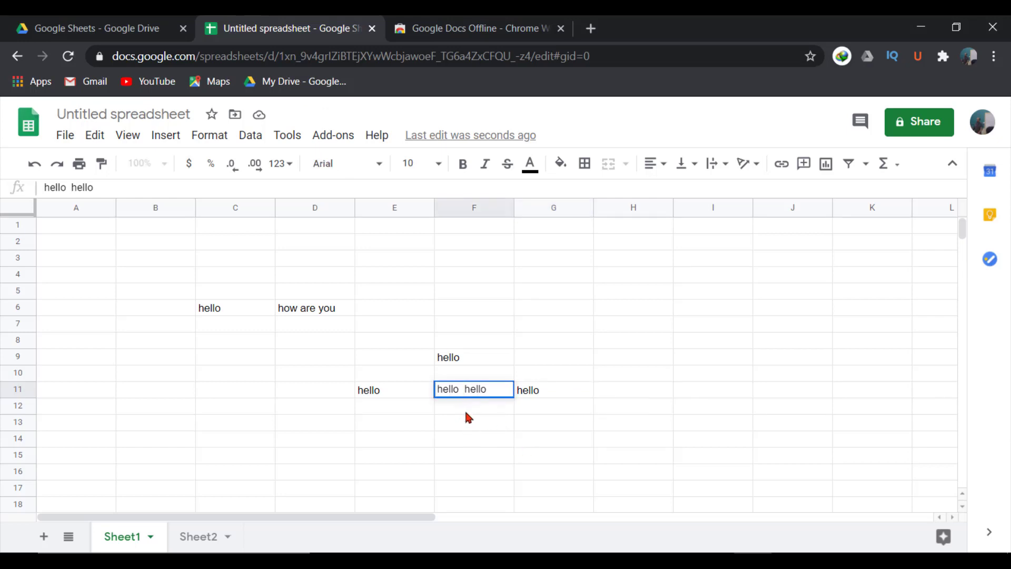
pyautogui.press('Return')
pyautogui.click(474, 391)
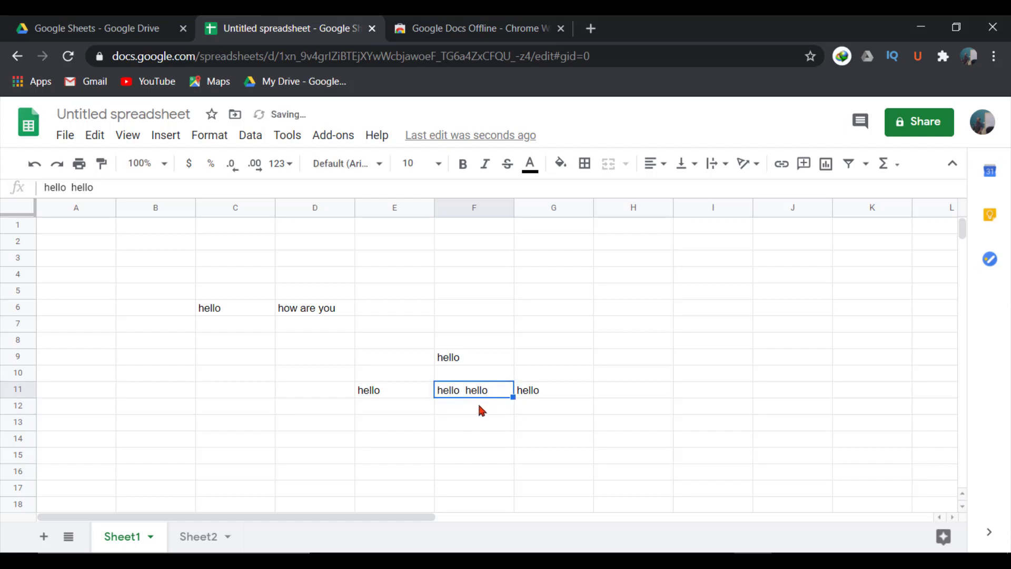
pyautogui.click(479, 405)
pyautogui.click(481, 393)
pyautogui.click(239, 389)
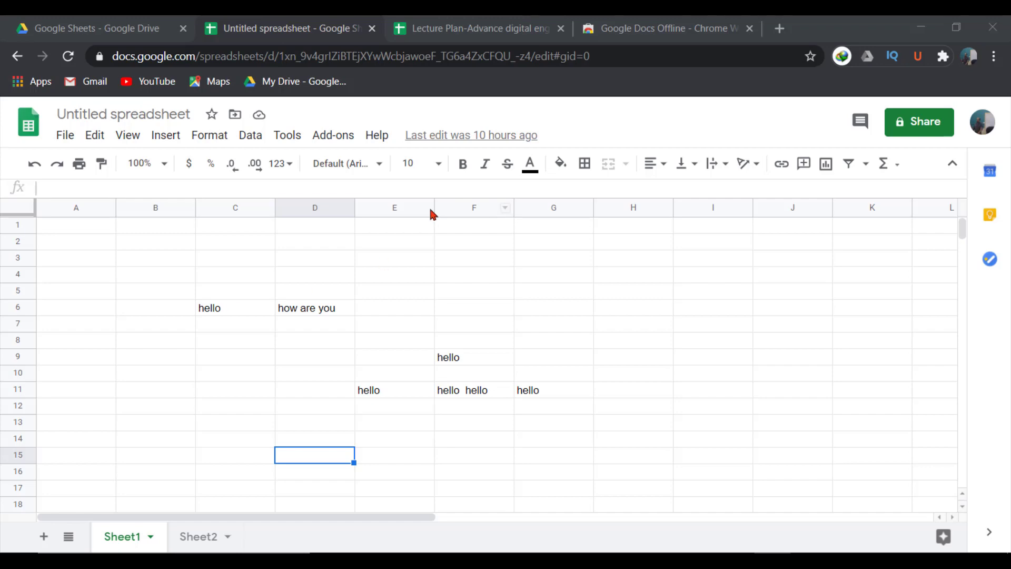
# Start a file import and choose the recent Drive file "Lecture Plan-Advance digital engineering.xlsx" as its source.
pyautogui.click(66, 139)
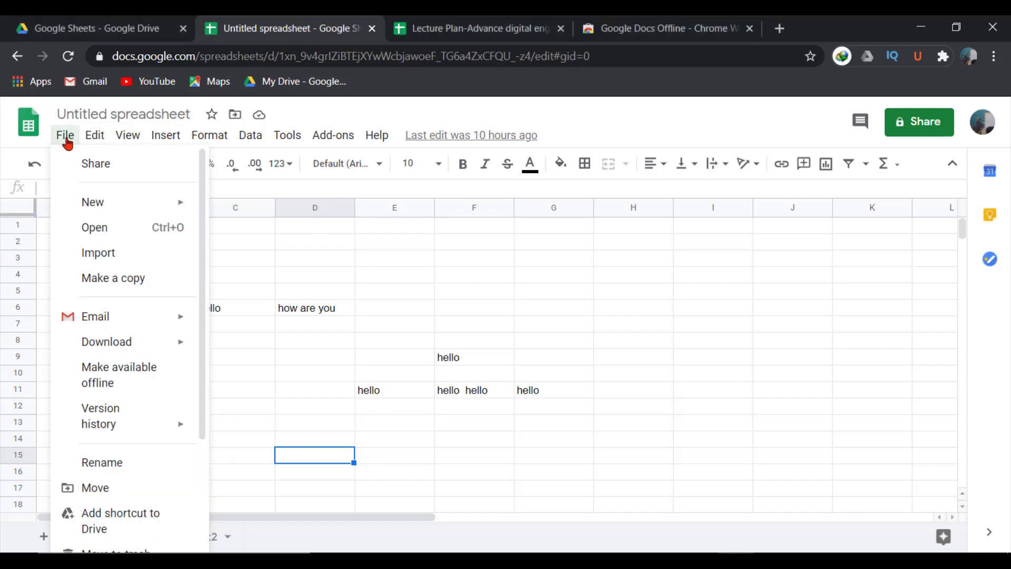
pyautogui.click(101, 255)
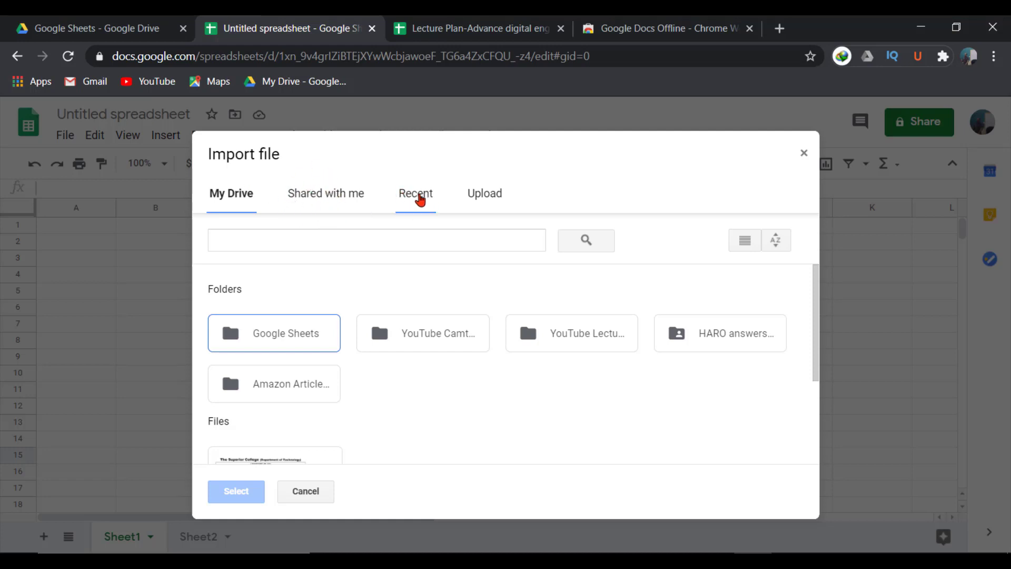
pyautogui.click(475, 195)
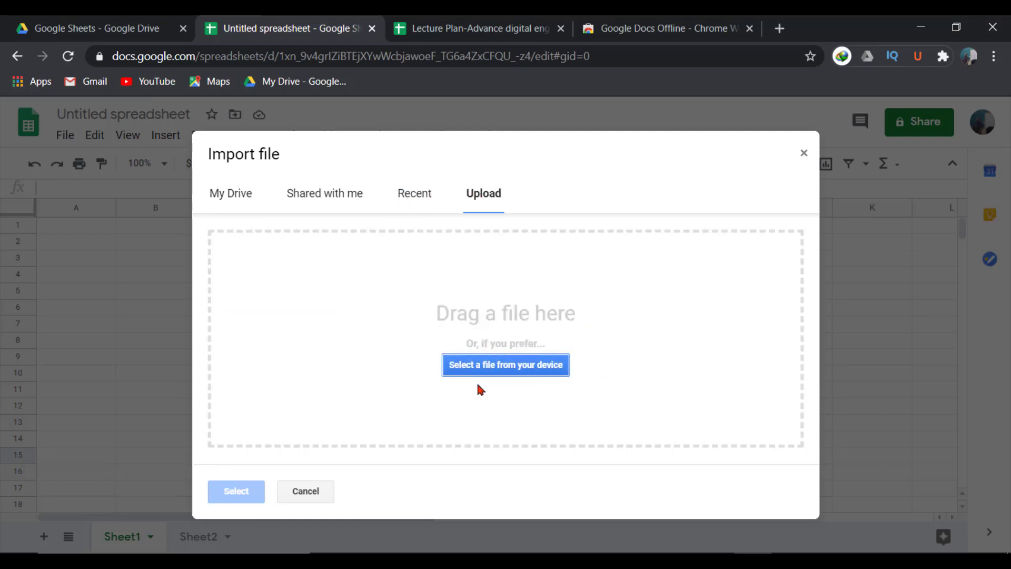
pyautogui.click(414, 199)
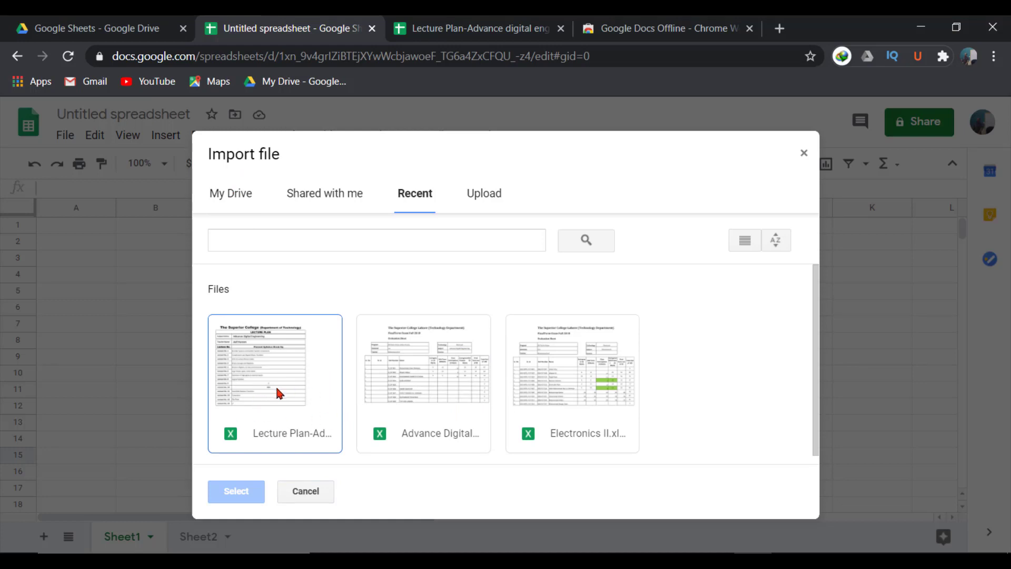
pyautogui.click(276, 385)
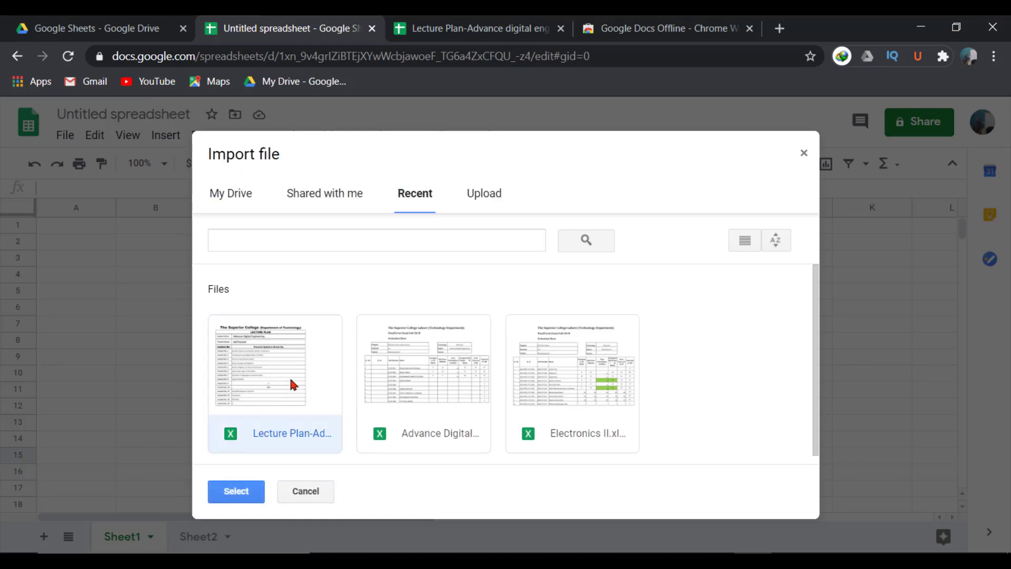
pyautogui.click(245, 490)
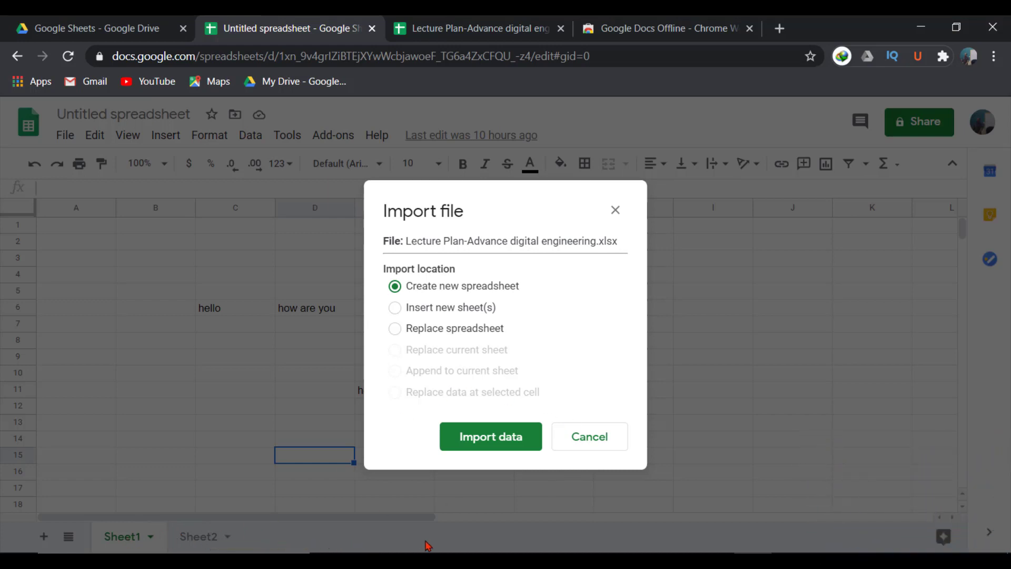
# Import the lecture plan file with the location set to "Create new spreadsheet", and open the imported spreadsheet.
pyautogui.click(395, 329)
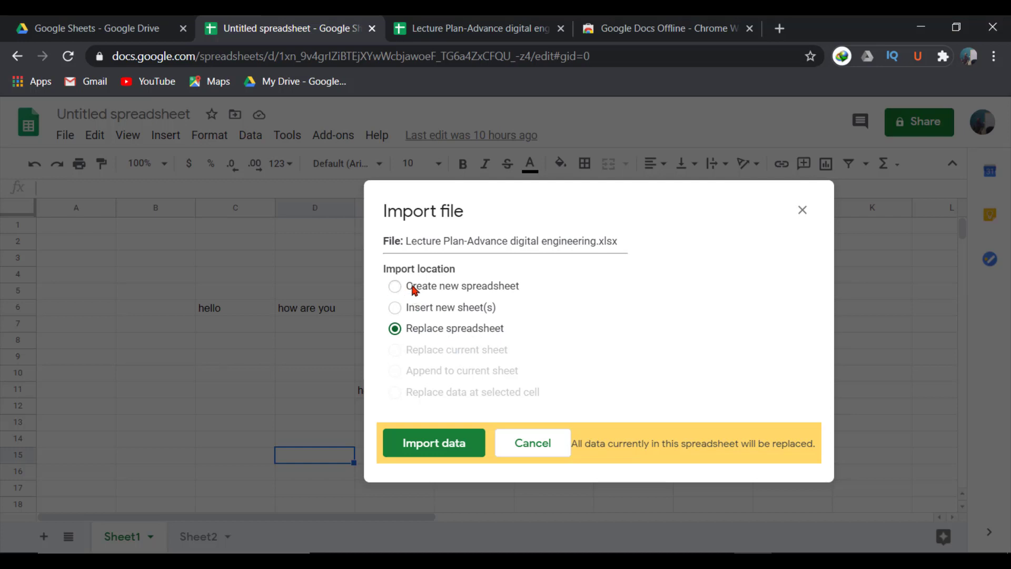
pyautogui.click(389, 287)
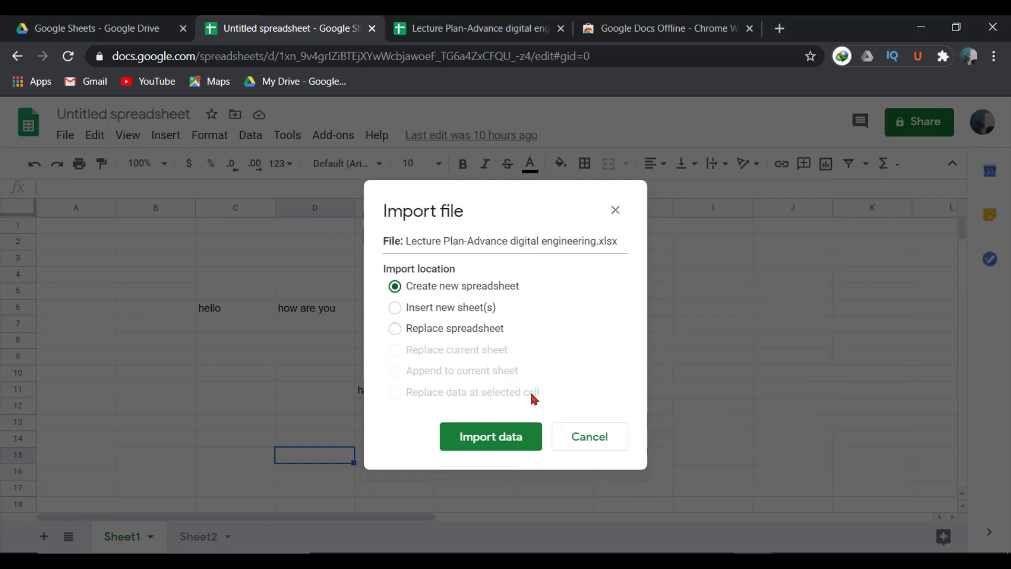
pyautogui.click(485, 443)
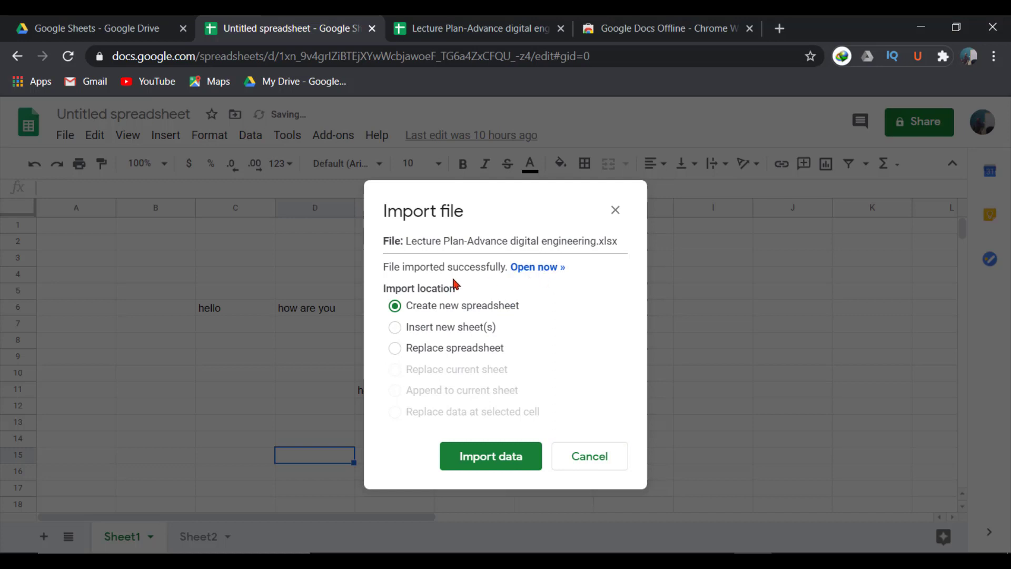
pyautogui.click(537, 270)
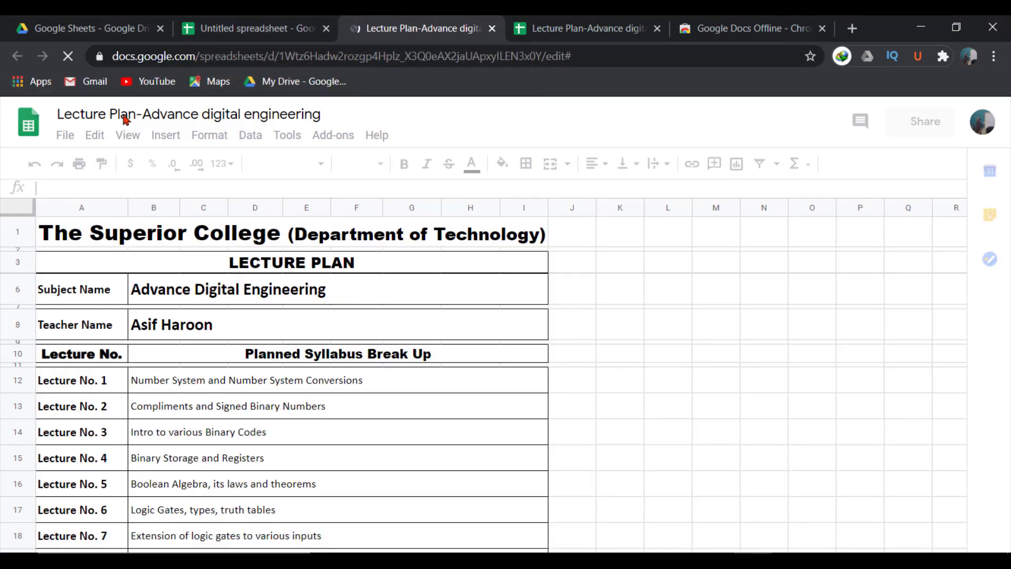
# Return to the untitled spreadsheet, import the lecture plan file again with "Replace spreadsheet", and look through the imported rows.
pyautogui.click(247, 28)
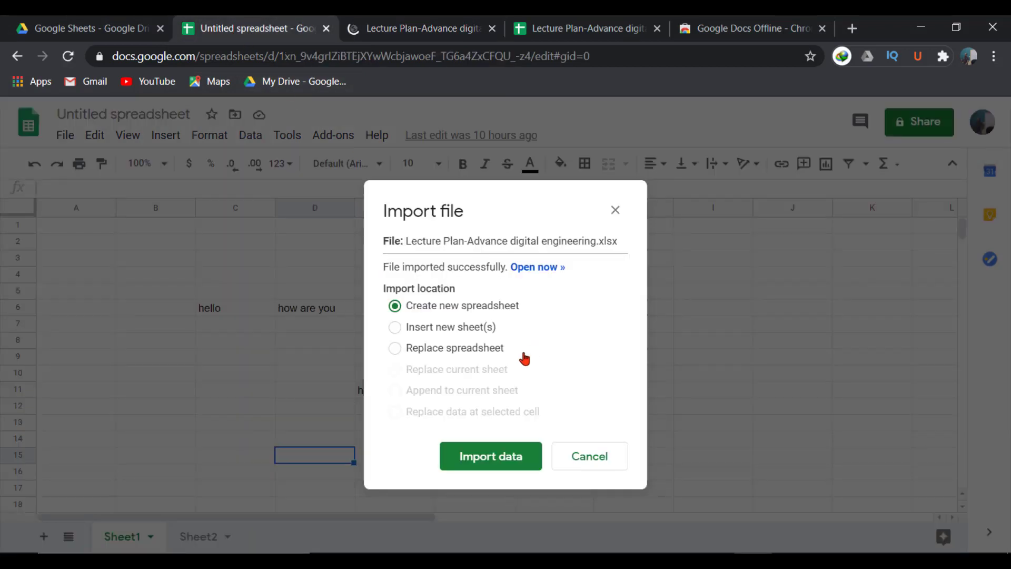
pyautogui.click(396, 348)
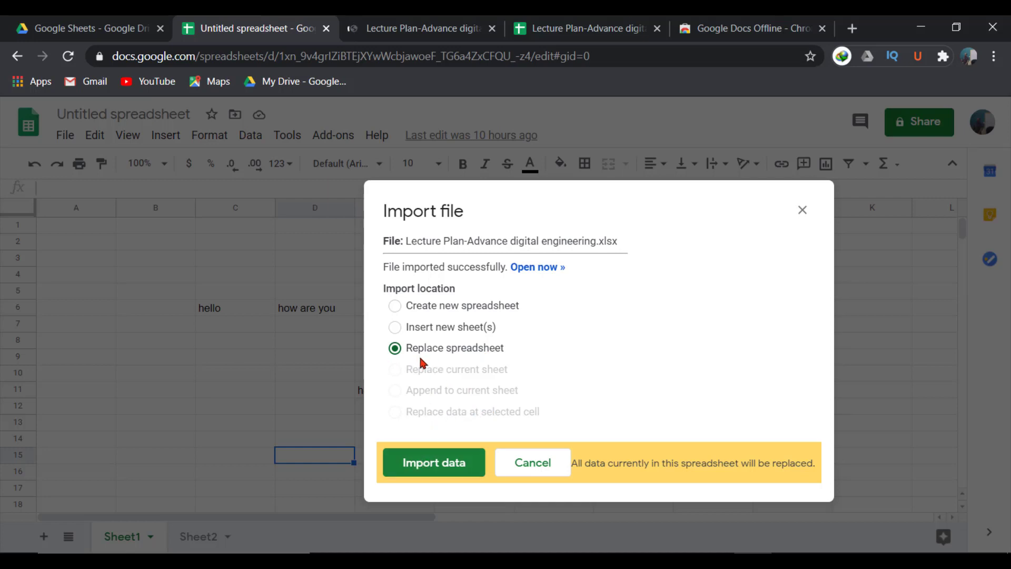
pyautogui.click(435, 466)
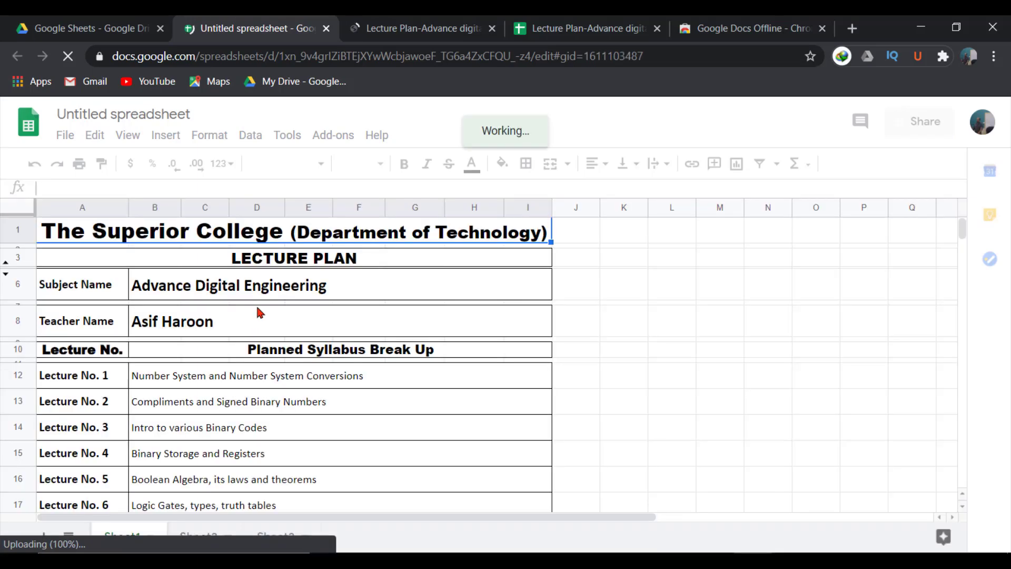
pyautogui.scroll(-1, 314, 304)
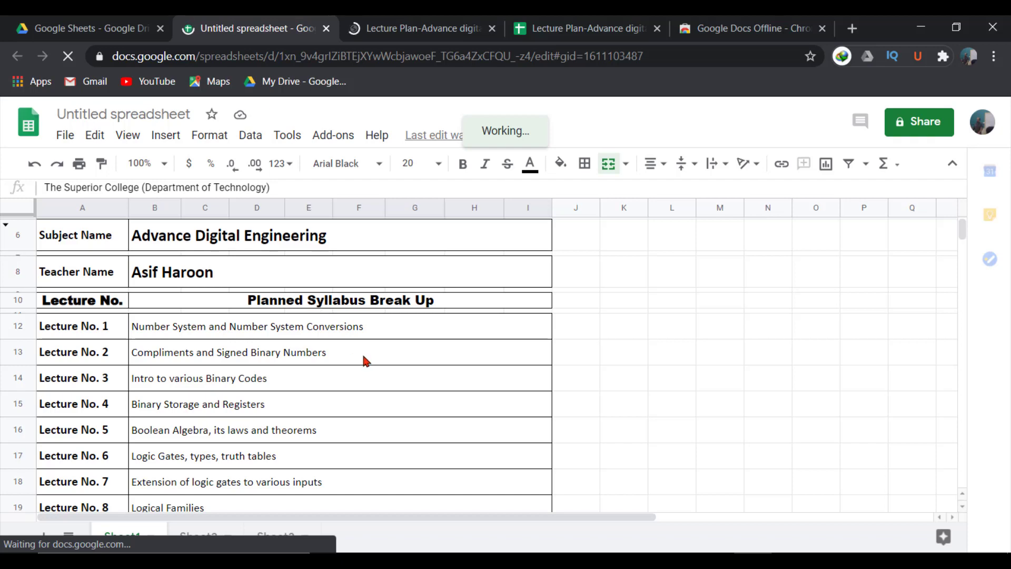
pyautogui.scroll(-4, 372, 343)
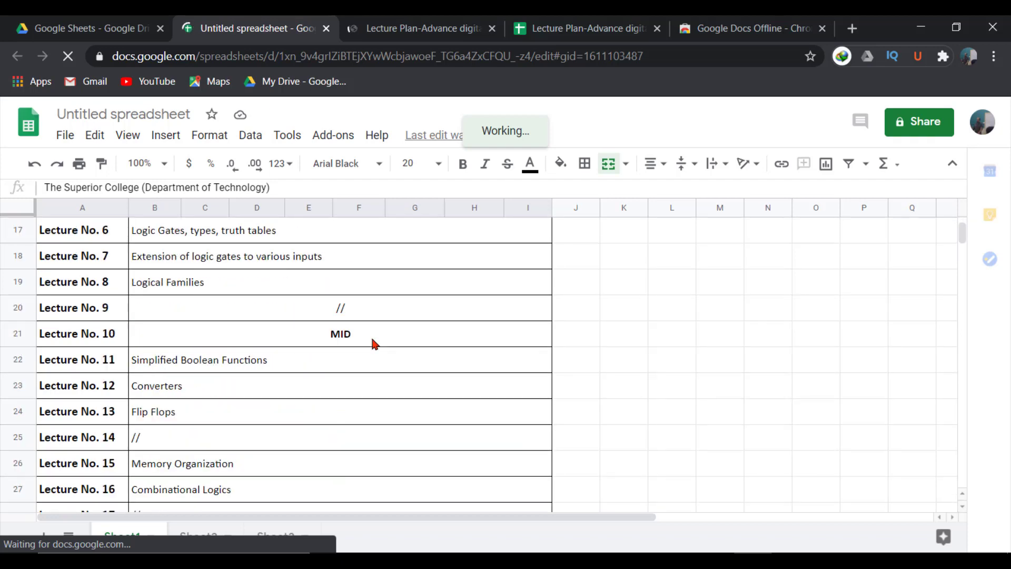
pyautogui.scroll(6, 302, 354)
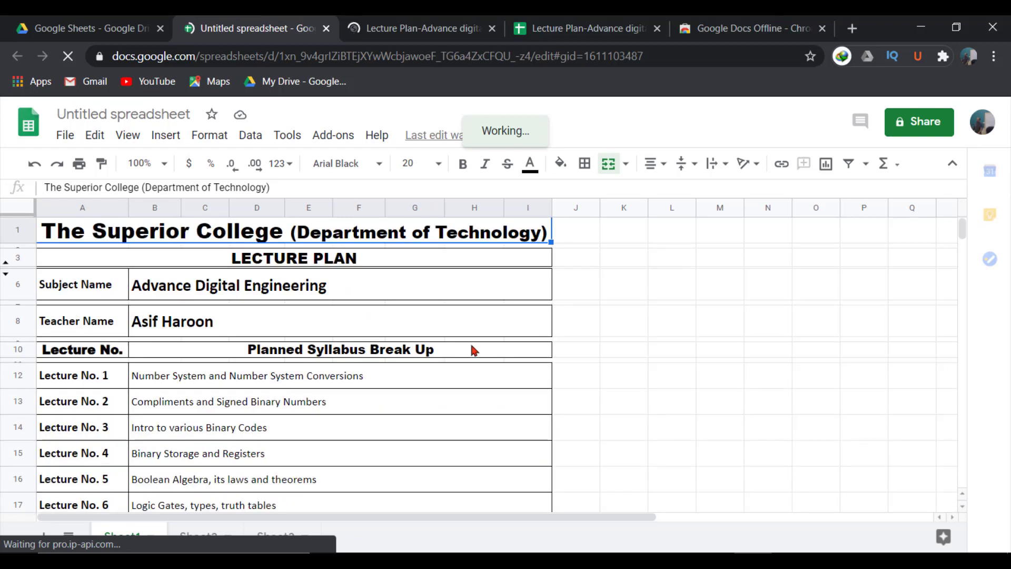